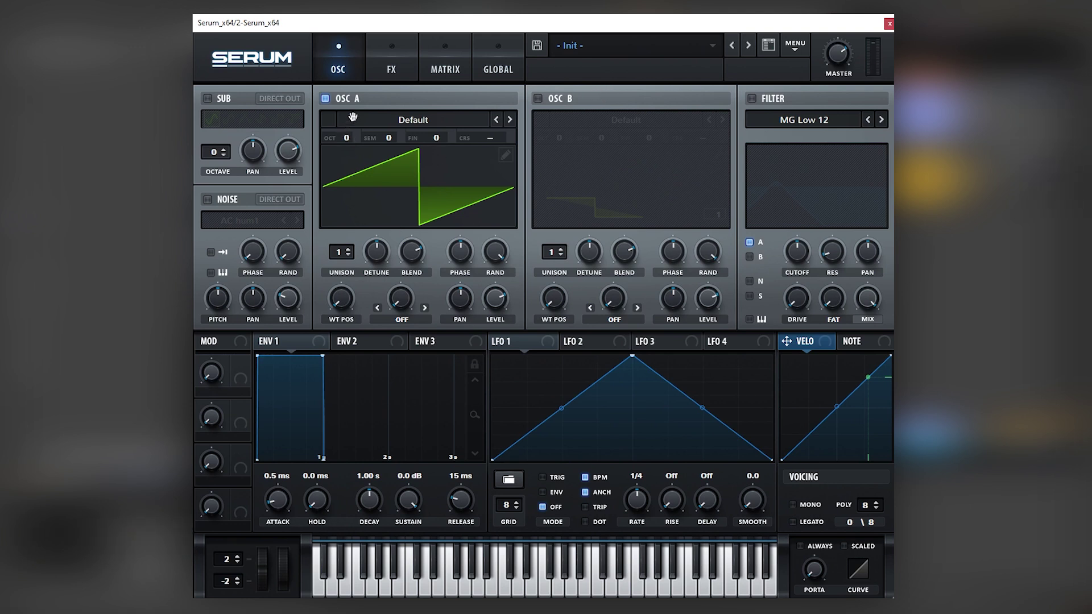
Step: Set oscillator A to octave +2 with 7 unison voices, adjust its detune, and enable mono voicing
{"action": "left_click_drag", "start_coordinate": [353, 117], "coordinate": [350, 120]}
{"action": "left_click_drag", "start_coordinate": [341, 242], "coordinate": [359, 193]}
{"action": "left_click_drag", "start_coordinate": [361, 246], "coordinate": [368, 256]}
{"action": "left_click", "coordinate": [794, 505]}
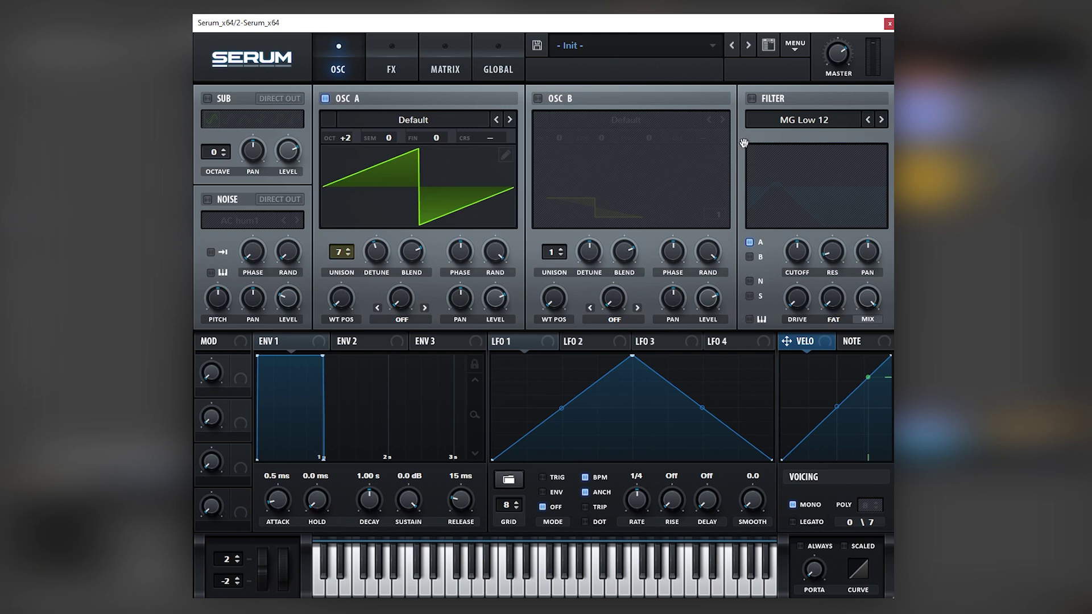
Step: Enable the sub oscillator, lower its level to about 35%, and enable the noise oscillator with AC hum1
{"action": "left_click", "coordinate": [216, 99]}
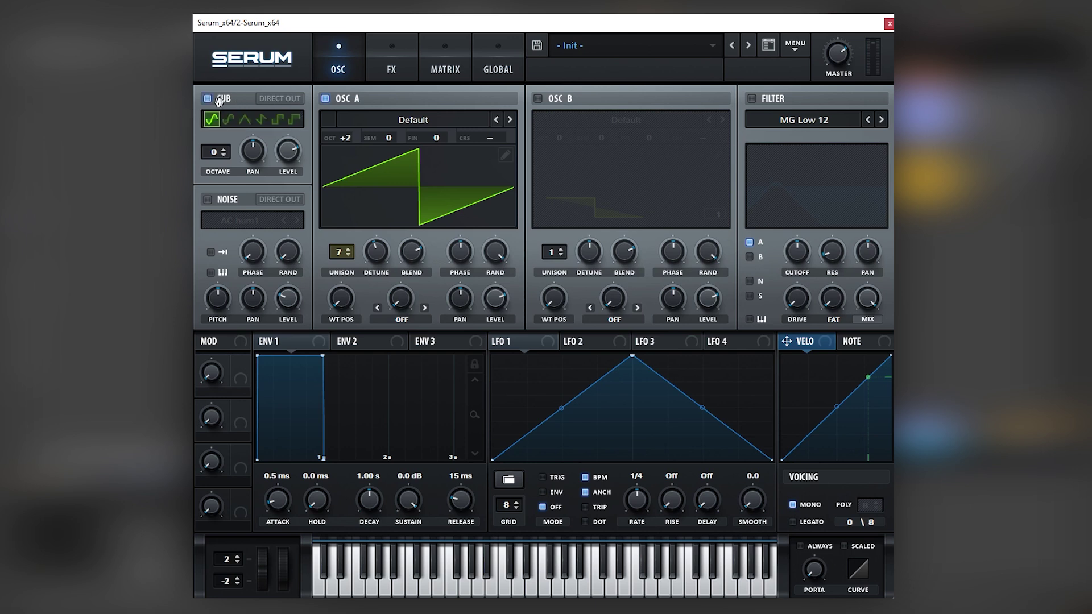
{"action": "mouse_move", "coordinate": [283, 172]}
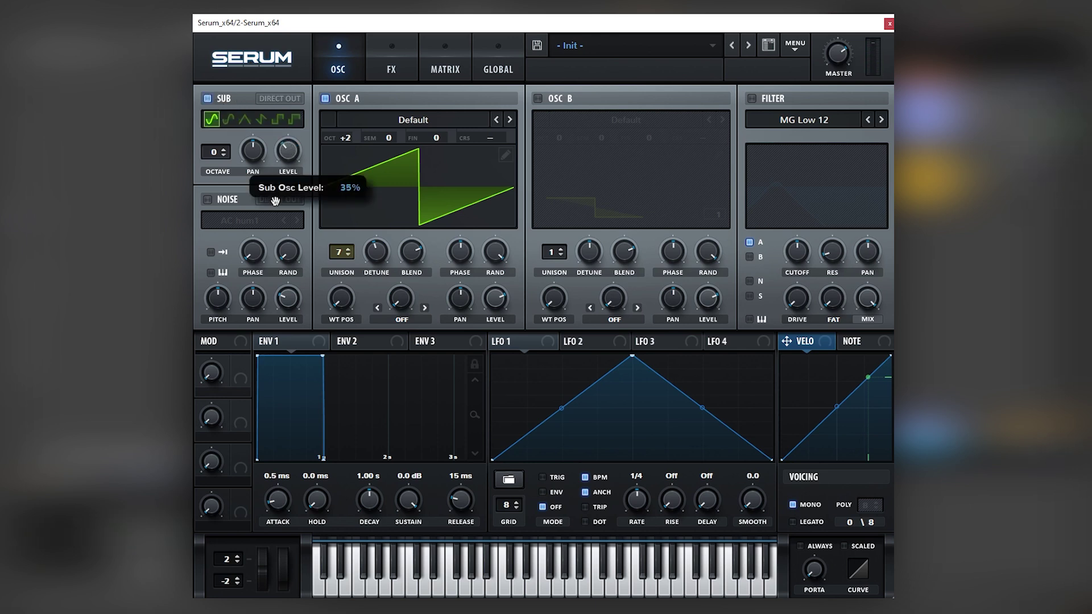
{"action": "left_click", "coordinate": [213, 202]}
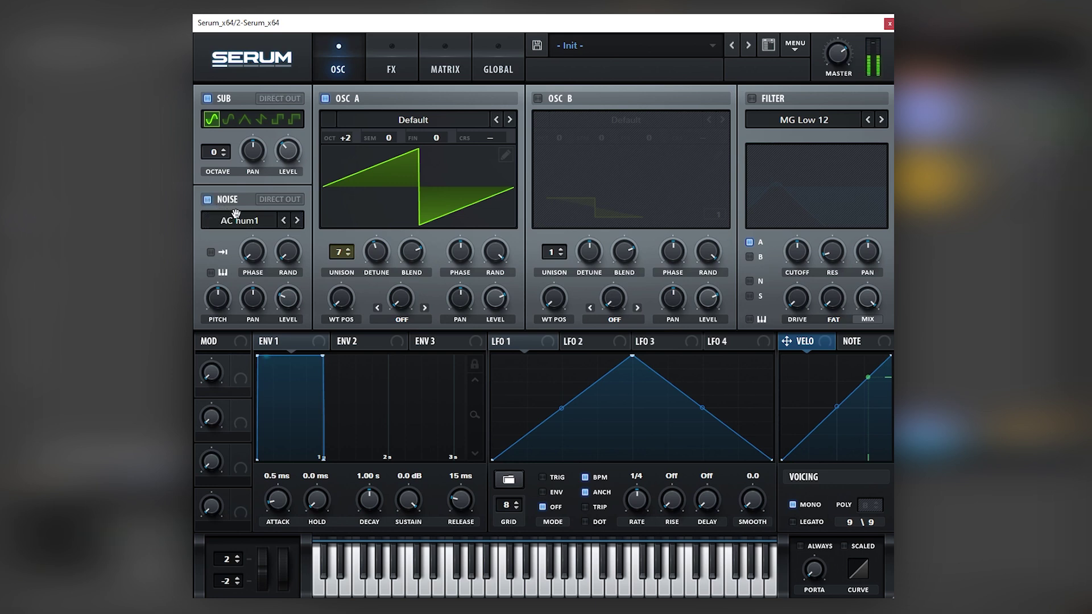
Step: Enable the filter, set its type to Band 24, and lower the cutoff
{"action": "left_click", "coordinate": [751, 98]}
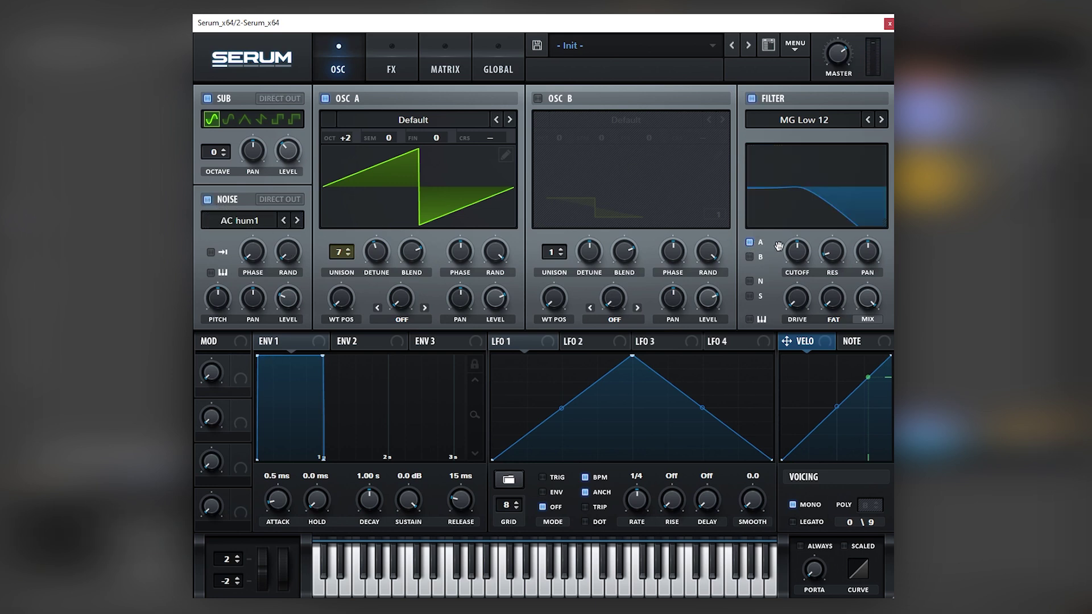
{"action": "left_click", "coordinate": [803, 120]}
{"action": "mouse_move", "coordinate": [787, 136]}
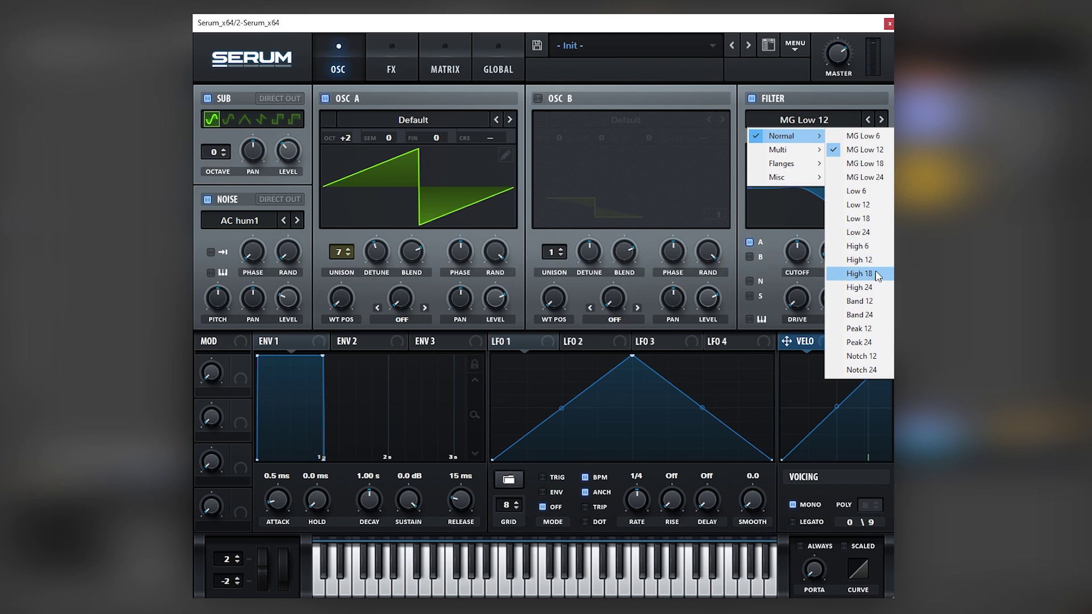
{"action": "left_click", "coordinate": [873, 315]}
{"action": "mouse_move", "coordinate": [797, 253]}
{"action": "left_mouse_down"}
{"action": "mouse_move", "coordinate": [797, 289]}
{"action": "mouse_move", "coordinate": [804, 261]}
{"action": "left_mouse_up"}
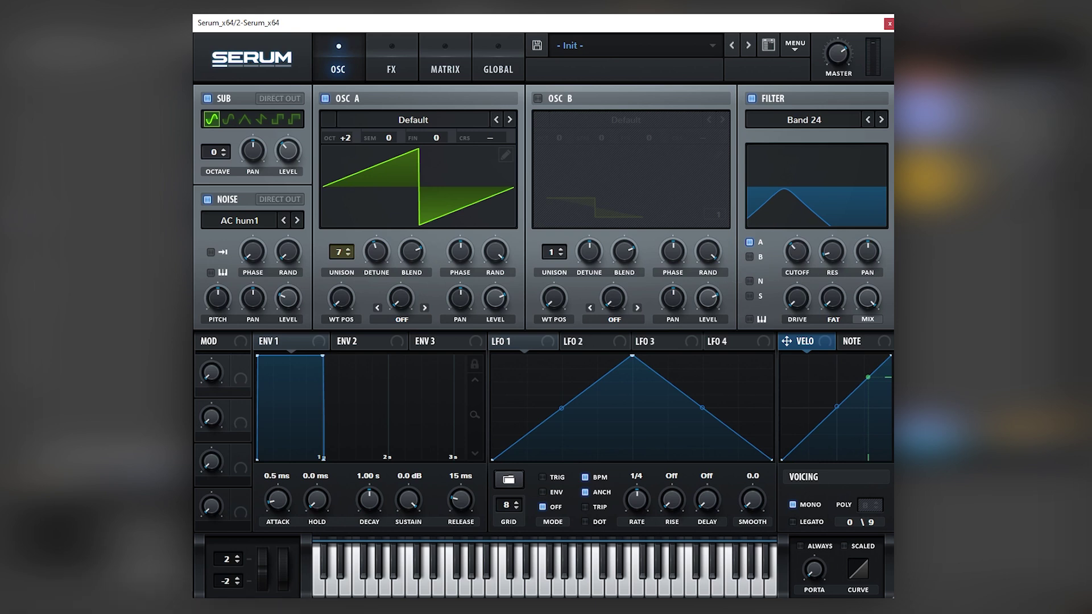
Step: Modulate the filter cutoff with LFO 1 by a moderate amount and set the LFO to Trig mode
{"action": "left_click", "coordinate": [544, 340]}
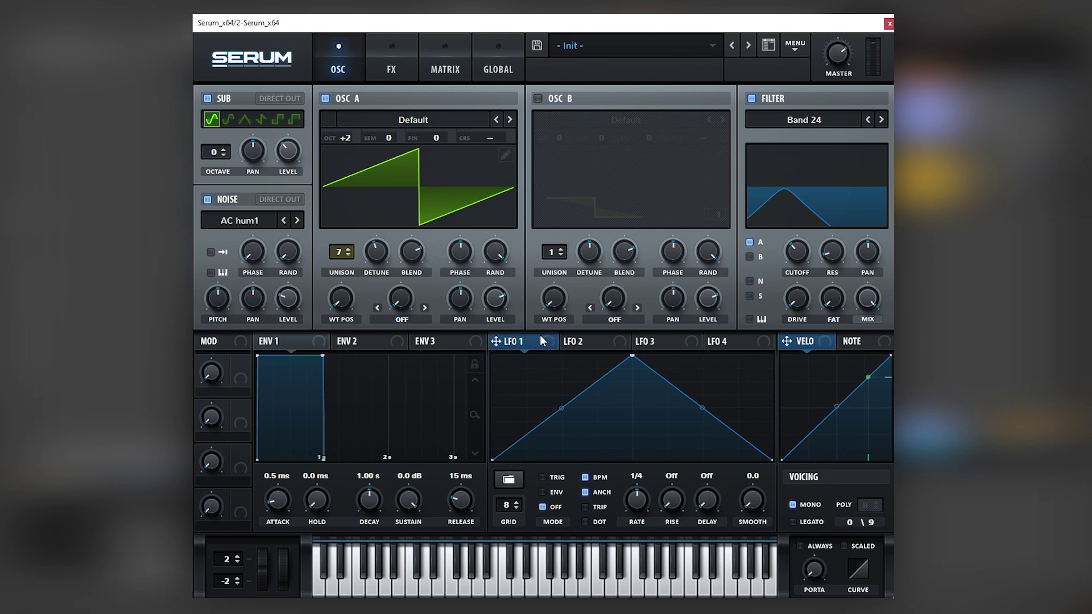
{"action": "left_click_drag", "start_coordinate": [794, 254], "coordinate": [793, 254]}
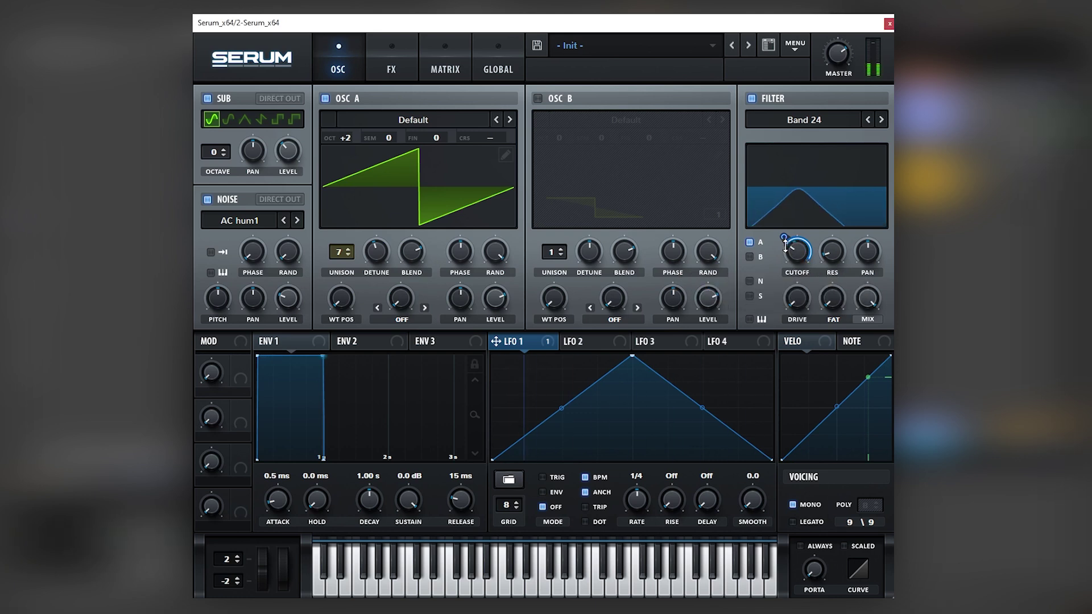
{"action": "left_click_drag", "start_coordinate": [783, 261], "coordinate": [781, 267]}
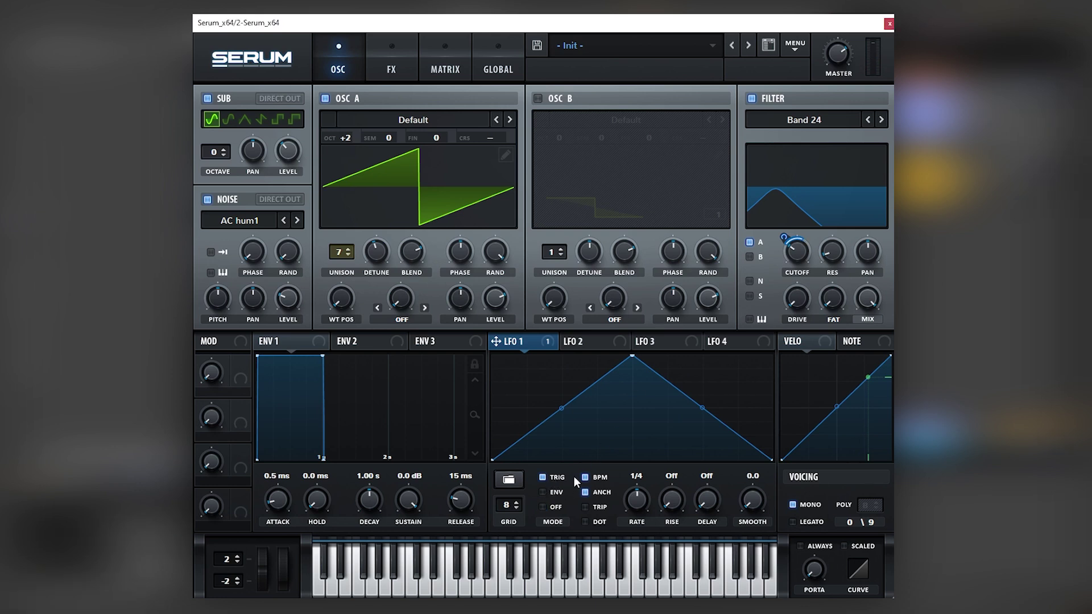
Step: Reshape LFO 1 with its peak moved to the first quarter and both the rise and the fall curved outward
{"action": "left_click_drag", "start_coordinate": [631, 356], "coordinate": [544, 366]}
{"action": "left_click_drag", "start_coordinate": [517, 411], "coordinate": [562, 368]}
{"action": "left_click_drag", "start_coordinate": [667, 415], "coordinate": [667, 395]}
{"action": "left_click_drag", "start_coordinate": [526, 398], "coordinate": [526, 387]}
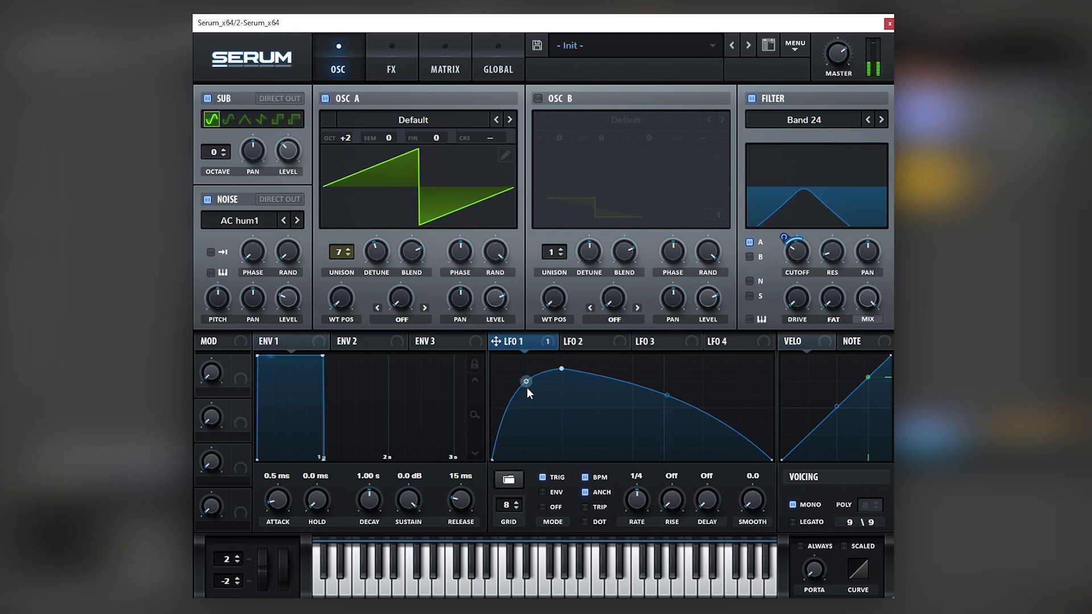
{"action": "left_click_drag", "start_coordinate": [667, 395], "coordinate": [667, 389]}
{"action": "left_click_drag", "start_coordinate": [526, 383], "coordinate": [525, 392]}
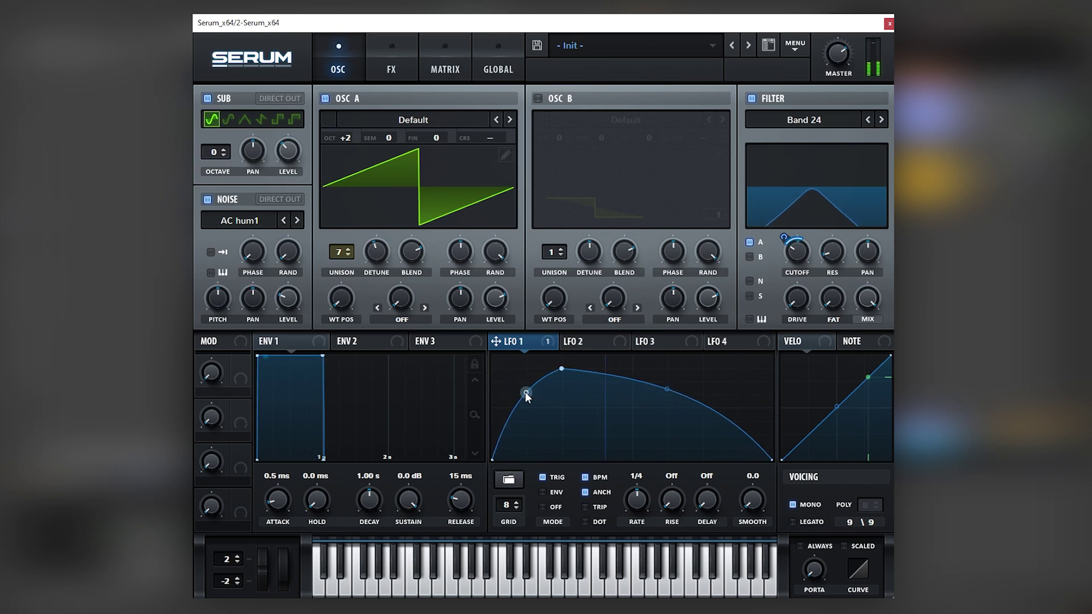
Step: Assign LFO 1 to modulate the oscillator A level and the noise level
{"action": "left_click_drag", "start_coordinate": [495, 341], "coordinate": [495, 297]}
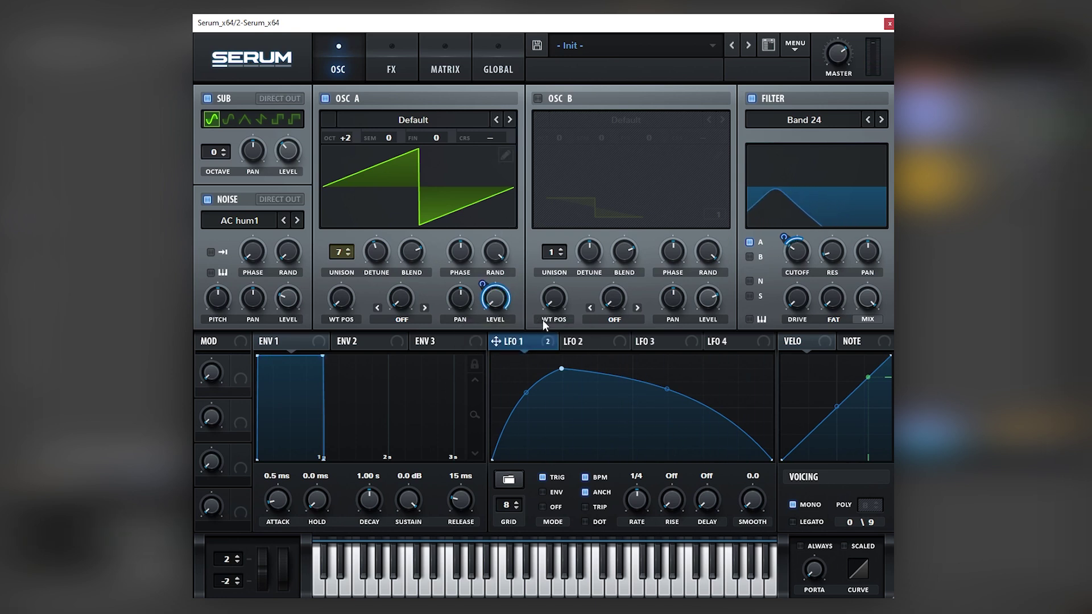
{"action": "left_click_drag", "start_coordinate": [353, 312], "coordinate": [277, 336]}
Step: Enable the distortion effect, set its type to Sine Shaper, and adjust its drive
{"action": "left_click", "coordinate": [391, 59]}
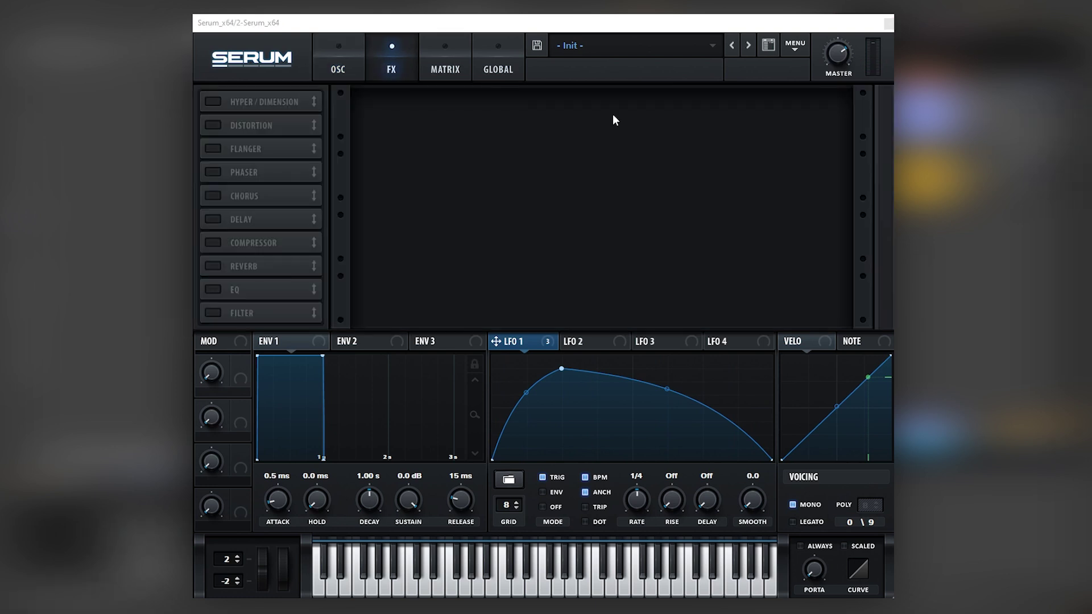
{"action": "left_click", "coordinate": [211, 125]}
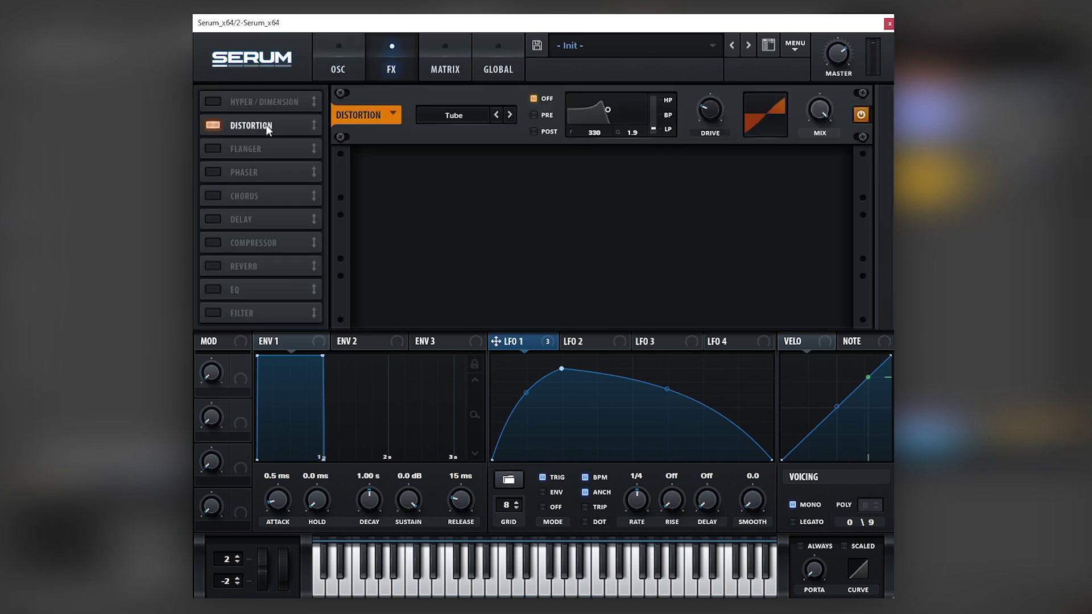
{"action": "left_click", "coordinate": [440, 117]}
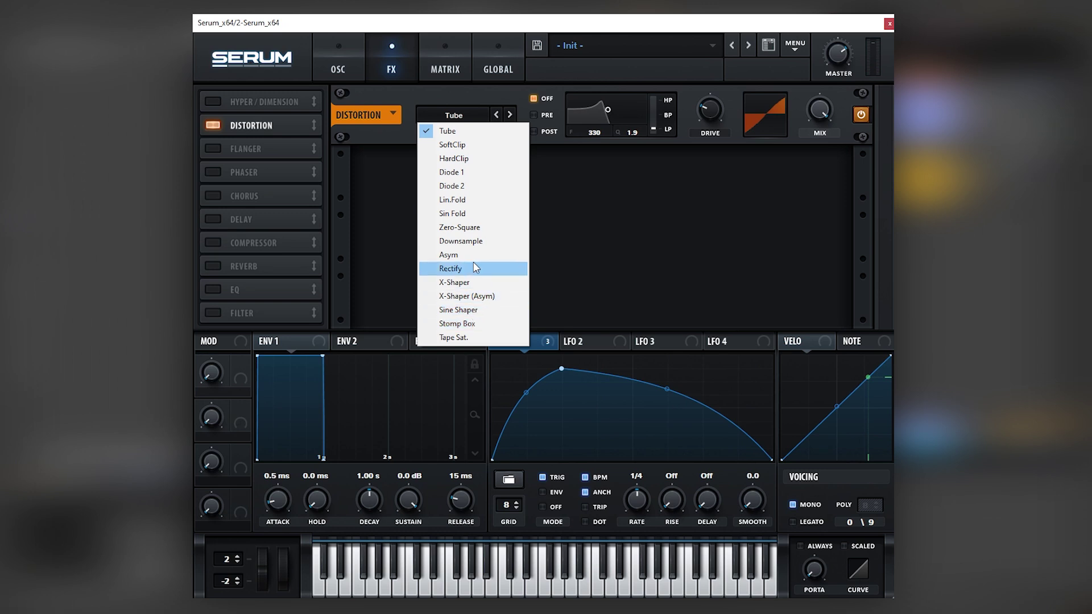
{"action": "left_click", "coordinate": [466, 310]}
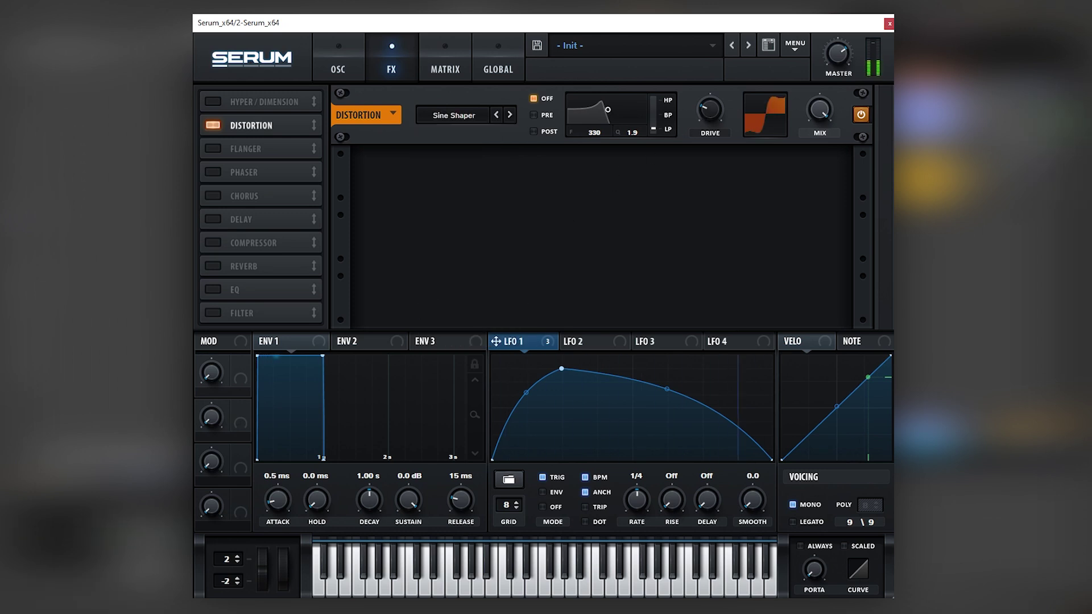
{"action": "left_click_drag", "start_coordinate": [711, 114], "coordinate": [710, 110]}
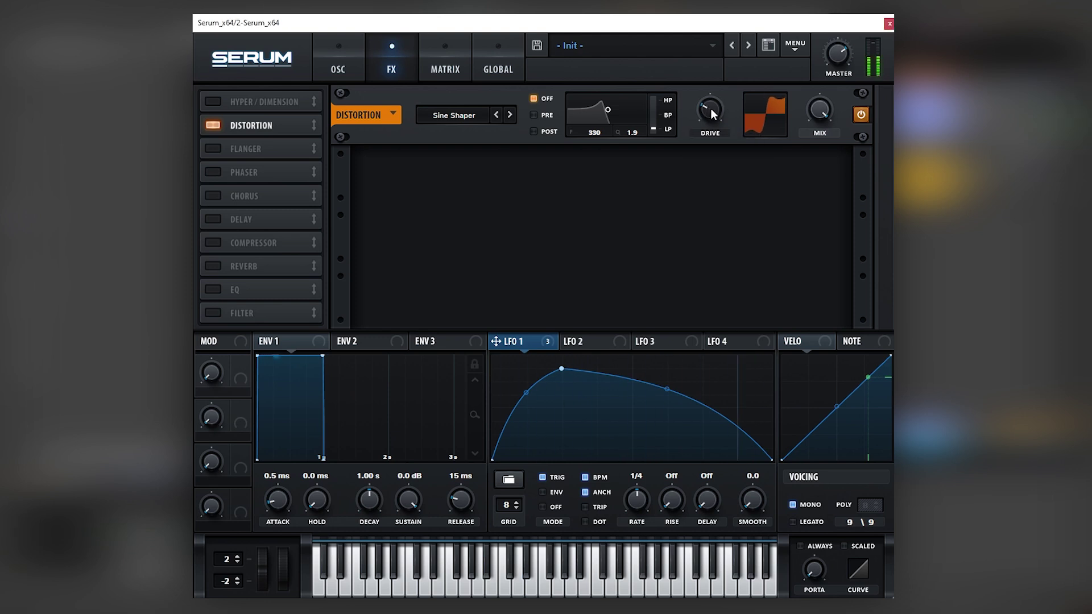
Step: Enable the chorus effect, switch its filter to HPF, and lower its mix
{"action": "left_click", "coordinate": [220, 199]}
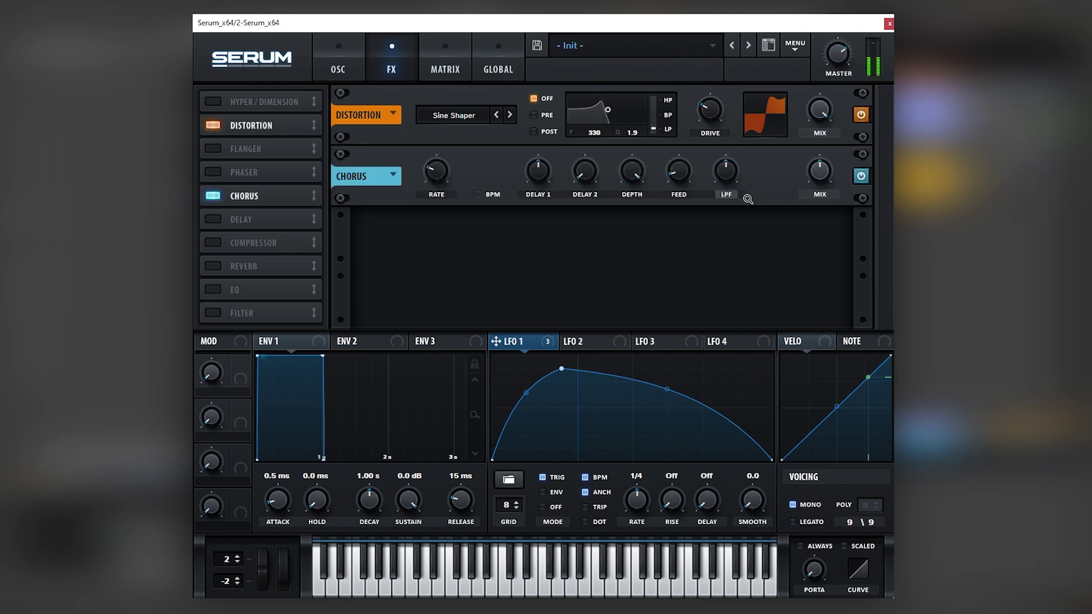
{"action": "left_click", "coordinate": [726, 194]}
{"action": "left_click_drag", "start_coordinate": [819, 171], "coordinate": [801, 180]}
Step: Enable the compressor effect in multiband mode and raise its gain
{"action": "left_click", "coordinate": [213, 242]}
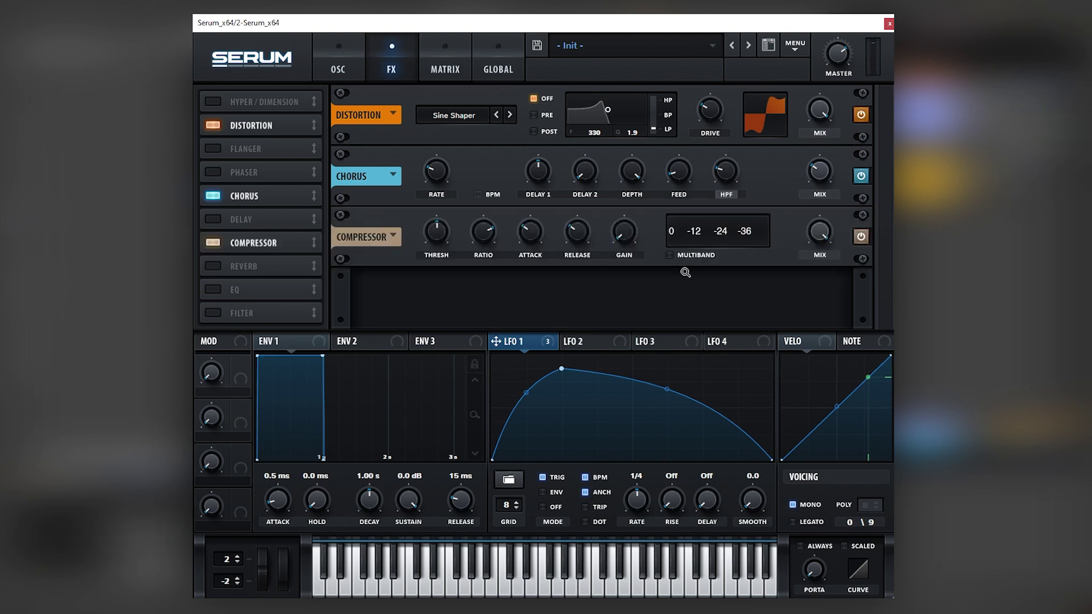
{"action": "mouse_move", "coordinate": [634, 223]}
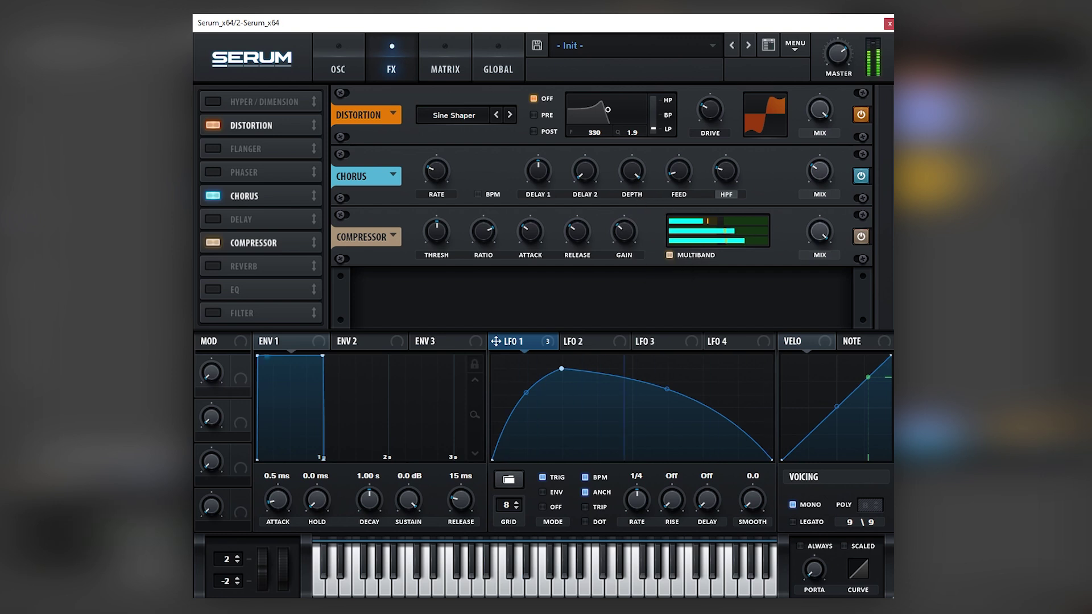
{"action": "left_click", "coordinate": [753, 215]}
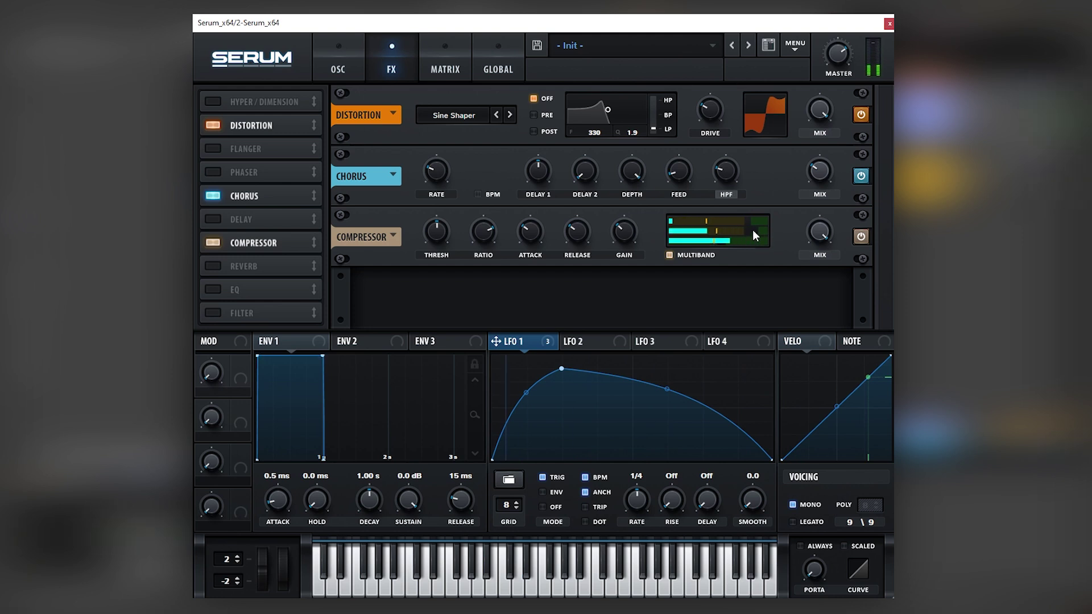
Step: Set the amount of LFO 1 modulation on the noise level to about 3
{"action": "left_click", "coordinate": [350, 67]}
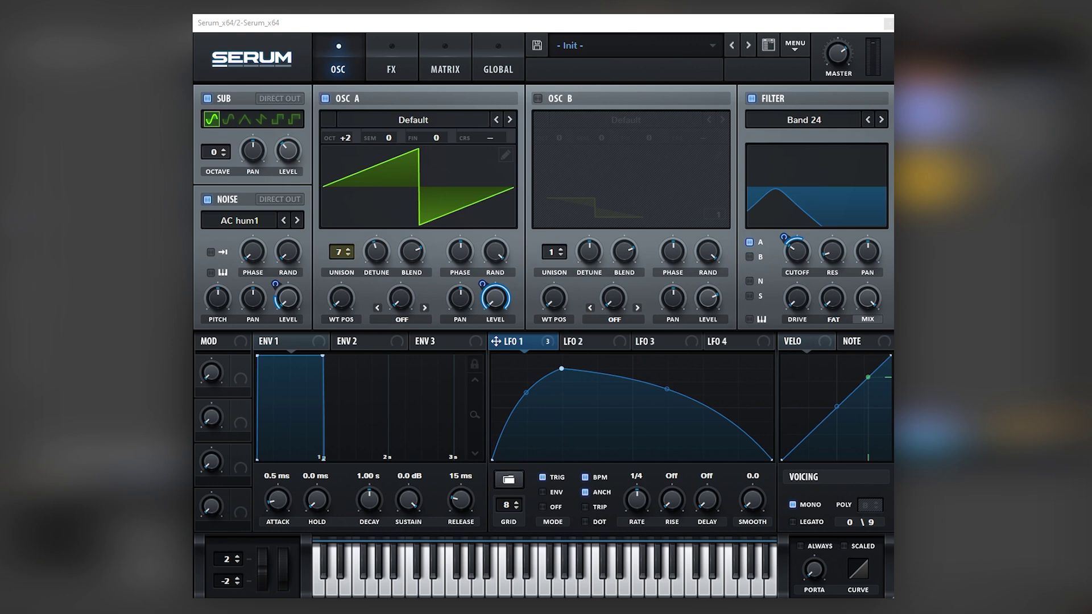
{"action": "left_click_drag", "start_coordinate": [273, 284], "coordinate": [280, 294]}
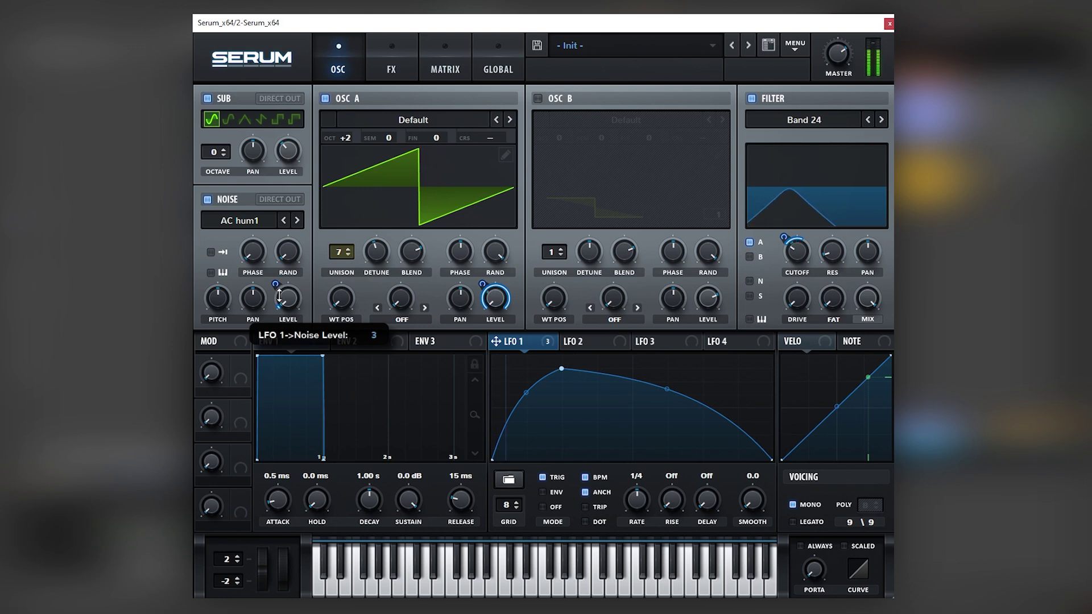
Step: Enable the Hall reverb effect, raise its mix, and lower its size and decay
{"action": "left_click", "coordinate": [377, 69]}
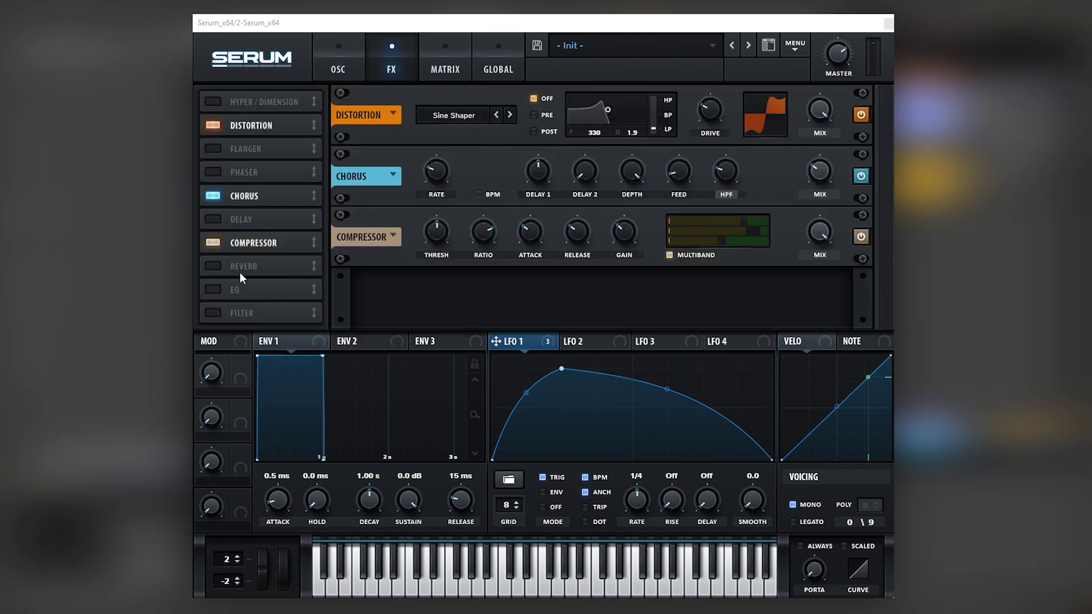
{"action": "left_click", "coordinate": [214, 267]}
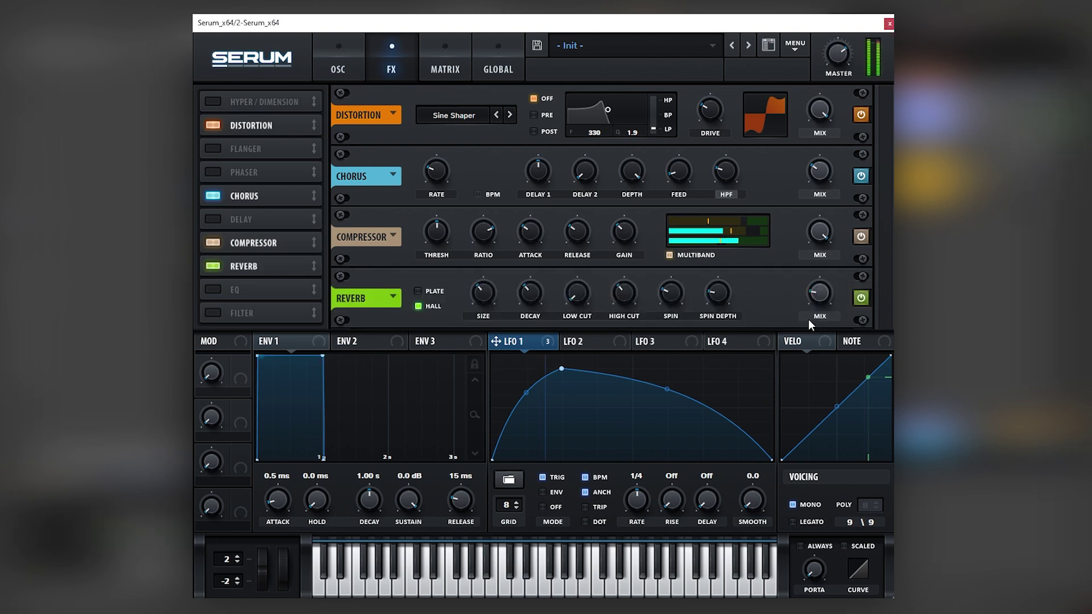
{"action": "mouse_move", "coordinate": [827, 281]}
{"action": "mouse_move", "coordinate": [529, 293]}
{"action": "left_click_drag", "start_coordinate": [516, 328], "coordinate": [531, 296]}
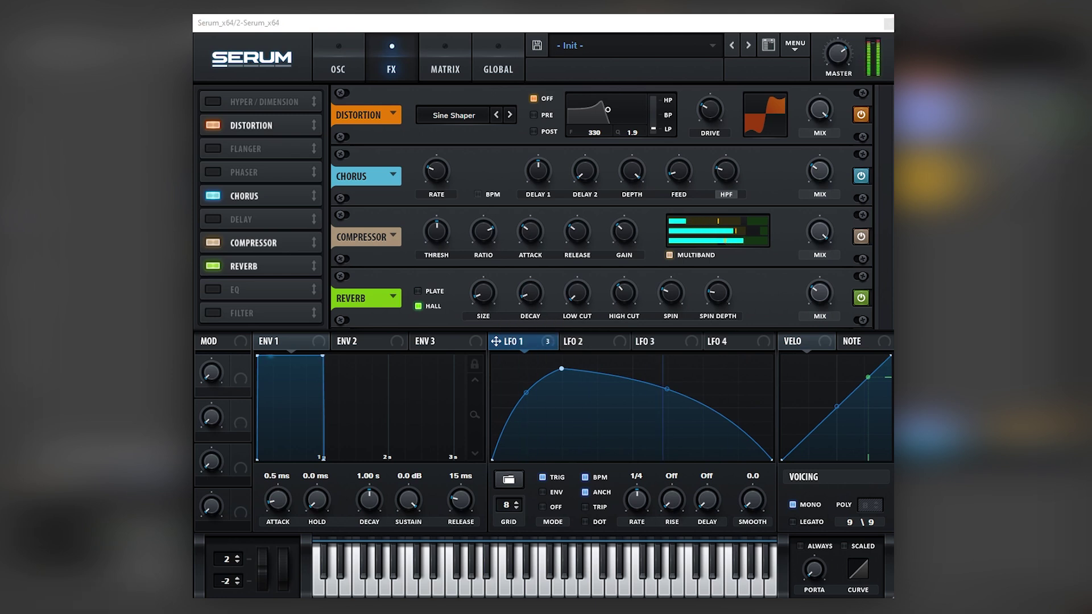
Step: Enable the EQ effect, switch its high band to a peak shape, and boost that band's gain to about 5.1 dB
{"action": "left_click", "coordinate": [211, 292]}
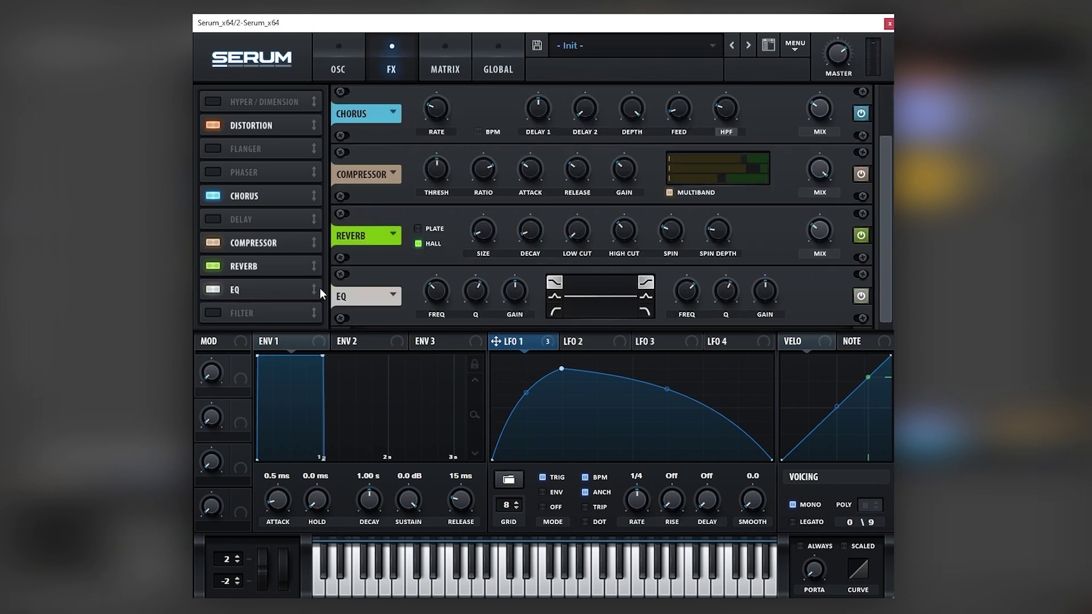
{"action": "left_click", "coordinate": [646, 297]}
{"action": "left_click_drag", "start_coordinate": [765, 291], "coordinate": [772, 281]}
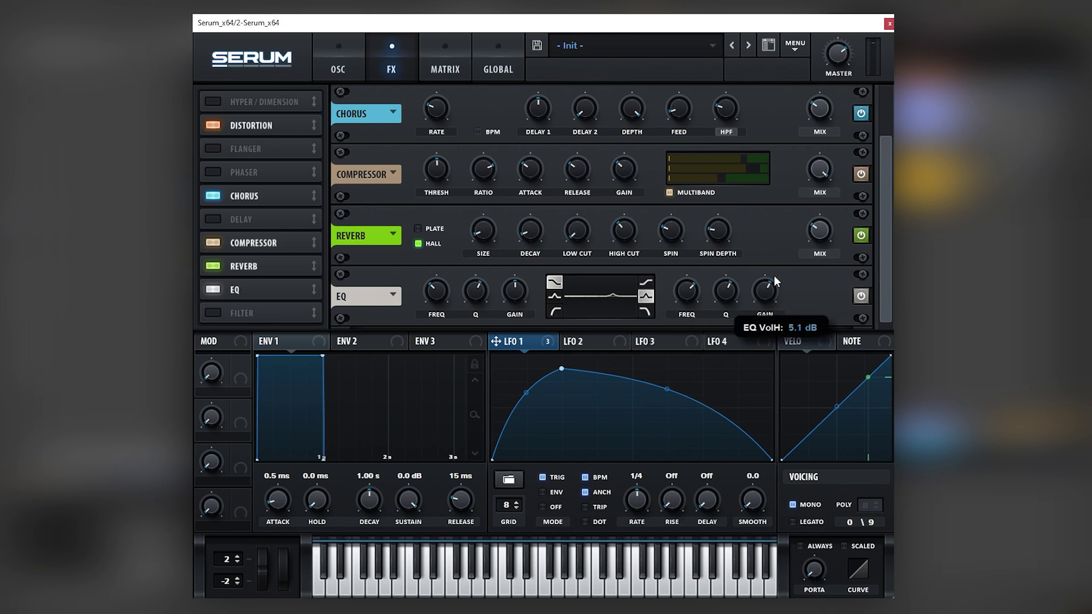
{"action": "double_click", "coordinate": [765, 290]}
{"action": "left_click_drag", "start_coordinate": [754, 277], "coordinate": [726, 312]}
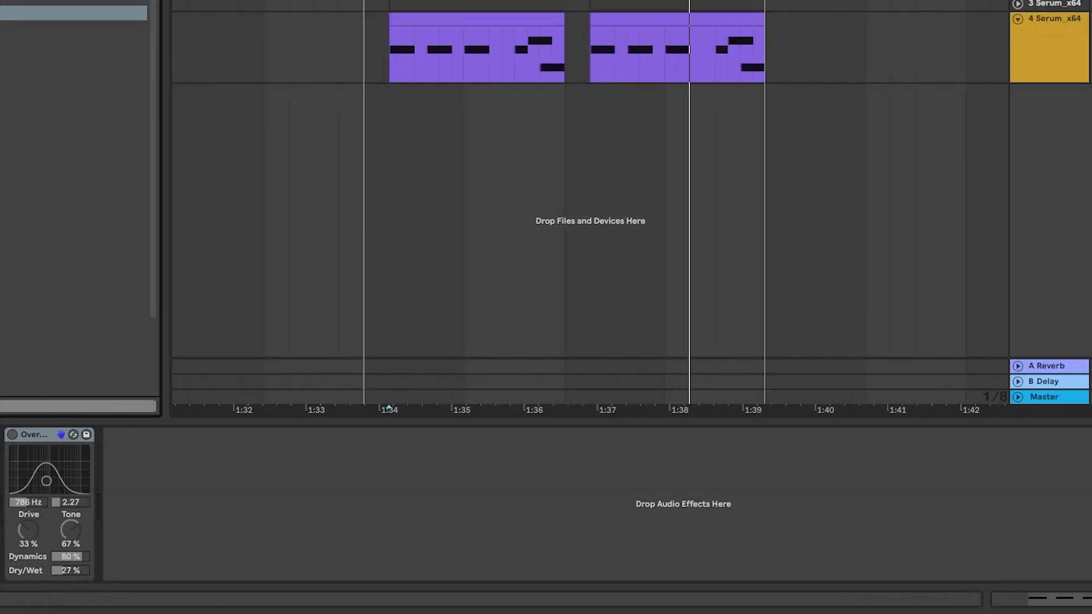
Step: Switch to Ableton Live, insert EQ Eight ahead of Overdrive on the Serum track, and set its mode to M/S
{"action": "left_click_drag", "start_coordinate": [74, 106], "coordinate": [7, 517]}
{"action": "left_click", "coordinate": [373, 475]}
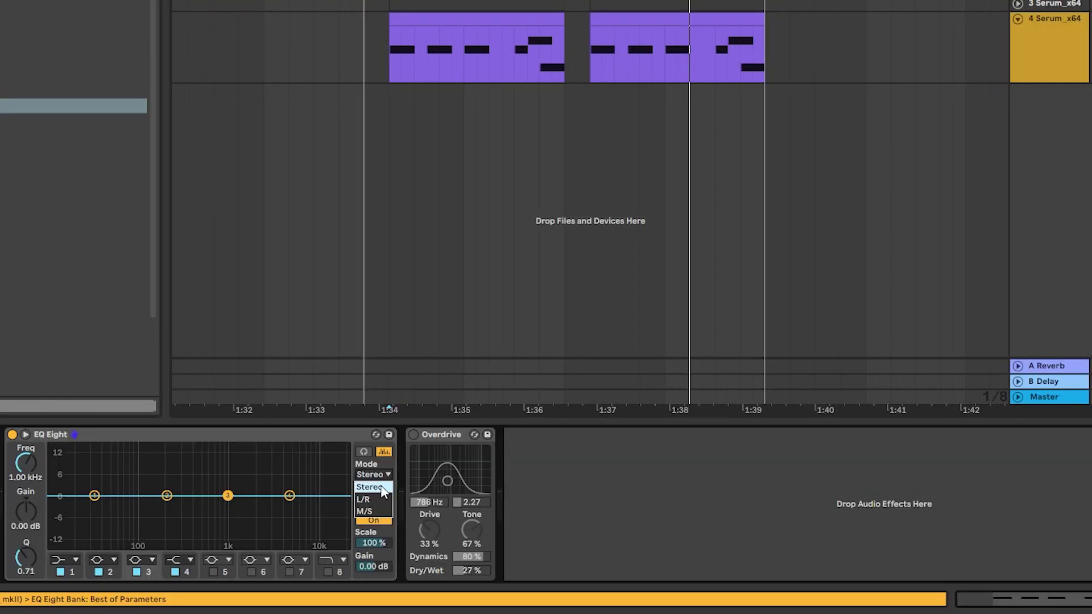
{"action": "left_click", "coordinate": [365, 512]}
Step: Make band 1 of the side channel a low cut at 126 Hz with Q 0.41, and play the track
{"action": "left_click", "coordinate": [60, 572]}
{"action": "left_click", "coordinate": [63, 560]}
{"action": "left_click", "coordinate": [60, 463]}
{"action": "left_click_drag", "start_coordinate": [104, 507], "coordinate": [151, 518]}
{"action": "key", "text": "space"}
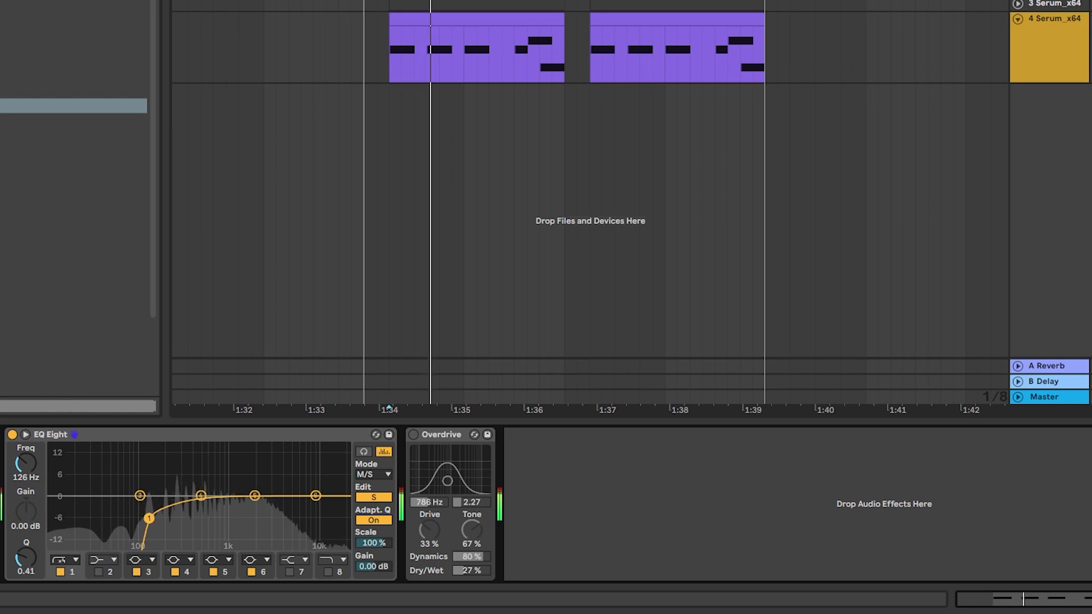
Step: Return EQ Eight to editing the mid channel, turn on Overdrive, and play the track with it
{"action": "left_click", "coordinate": [374, 497]}
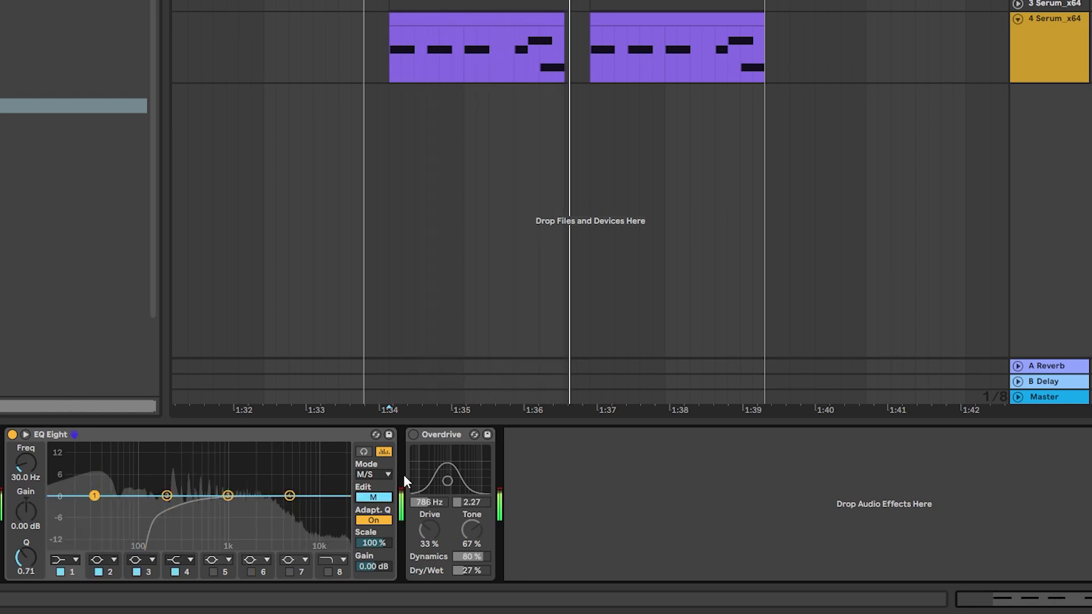
{"action": "left_click", "coordinate": [414, 435]}
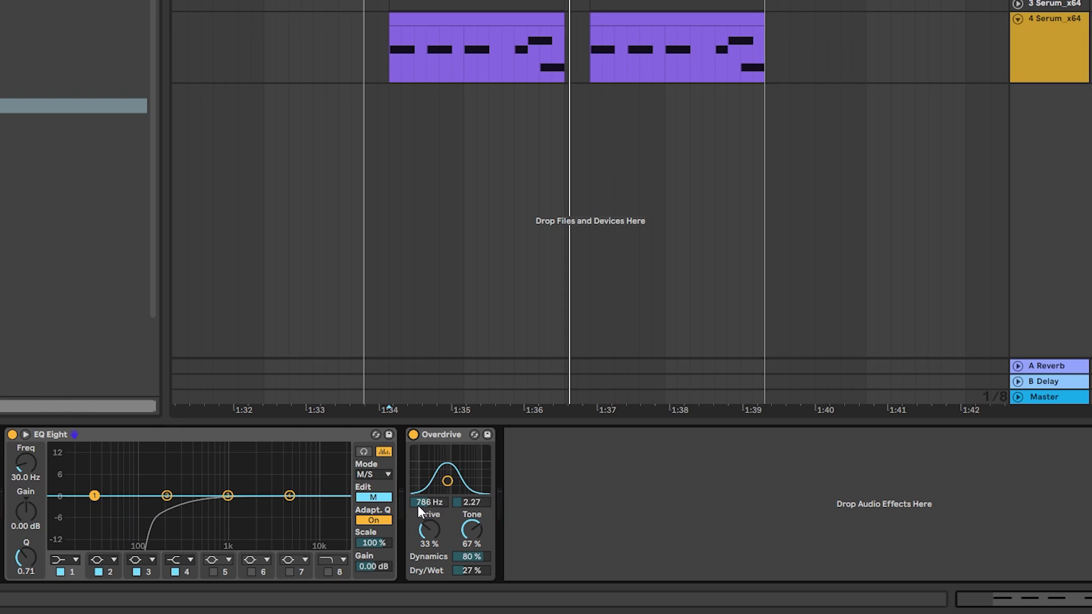
{"action": "key", "text": "space"}
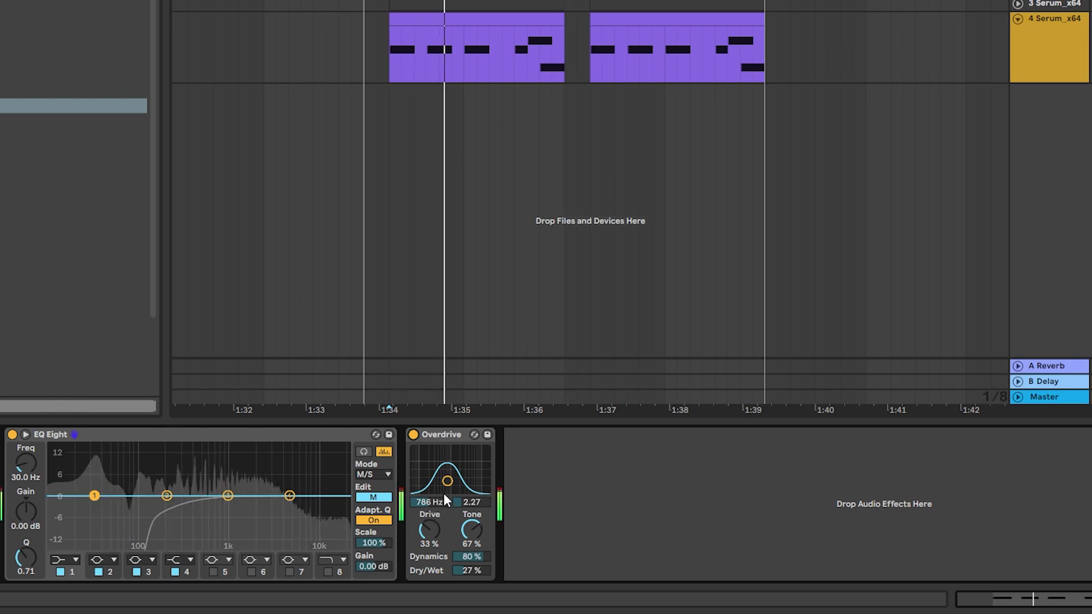
Step: Stop playback, switch to an initialised Serum instance, and load the Basic Shapes wavetable into oscillator A
{"action": "key", "text": "space"}
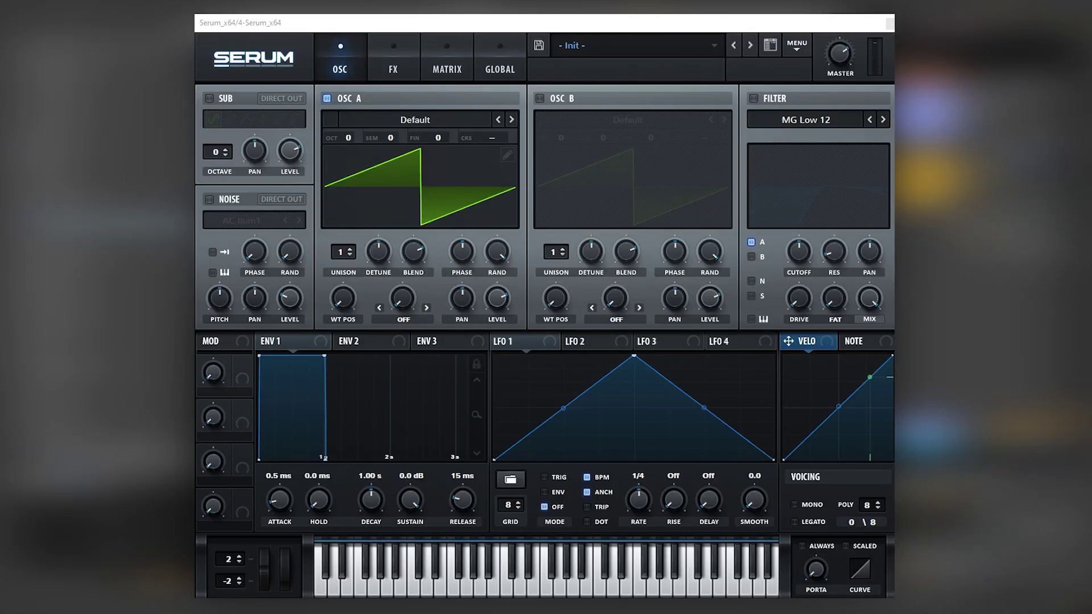
{"action": "left_click", "coordinate": [421, 120]}
{"action": "mouse_move", "coordinate": [390, 163]}
{"action": "left_click", "coordinate": [472, 213]}
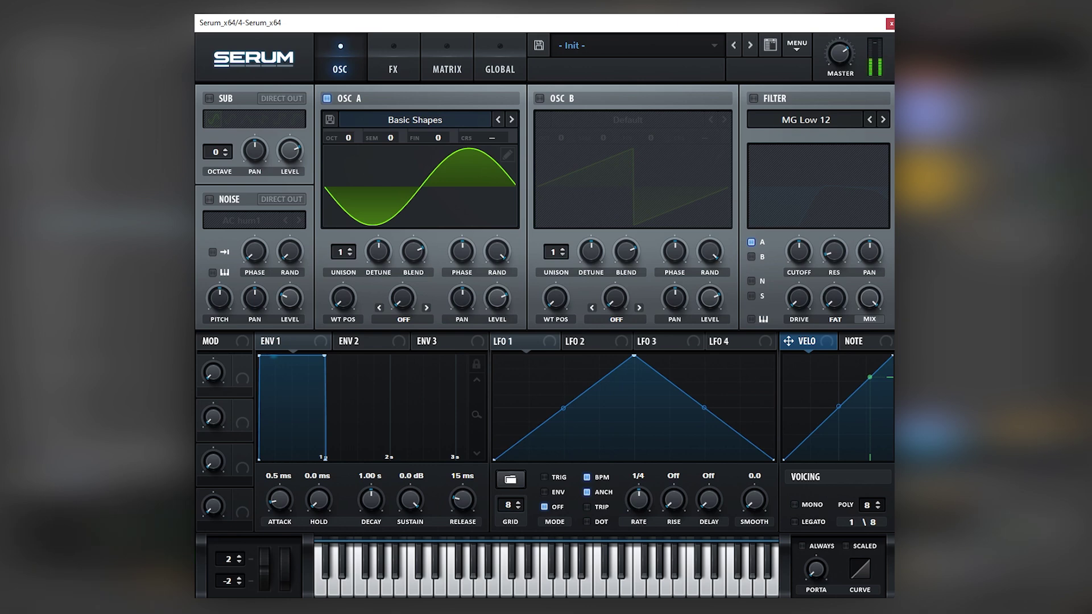
Step: Edit oscillator A's first wavetable frame so that only harmonic bins 6, 8 and 12 sound, with bin 12 the lowest, and close the editor
{"action": "left_click", "coordinate": [508, 154]}
{"action": "left_click", "coordinate": [315, 113]}
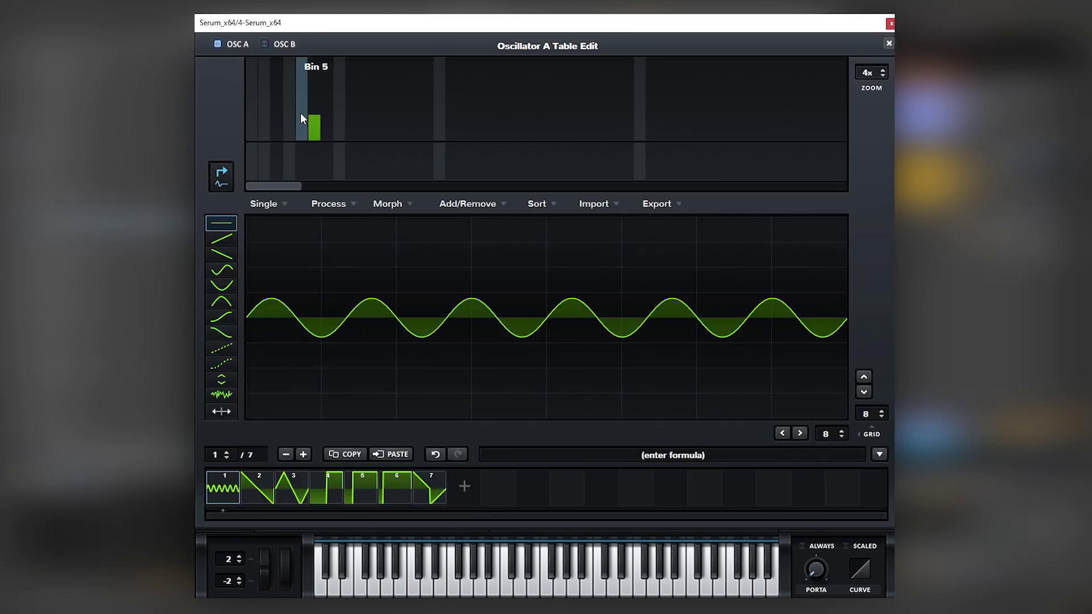
{"action": "left_click", "coordinate": [337, 109]}
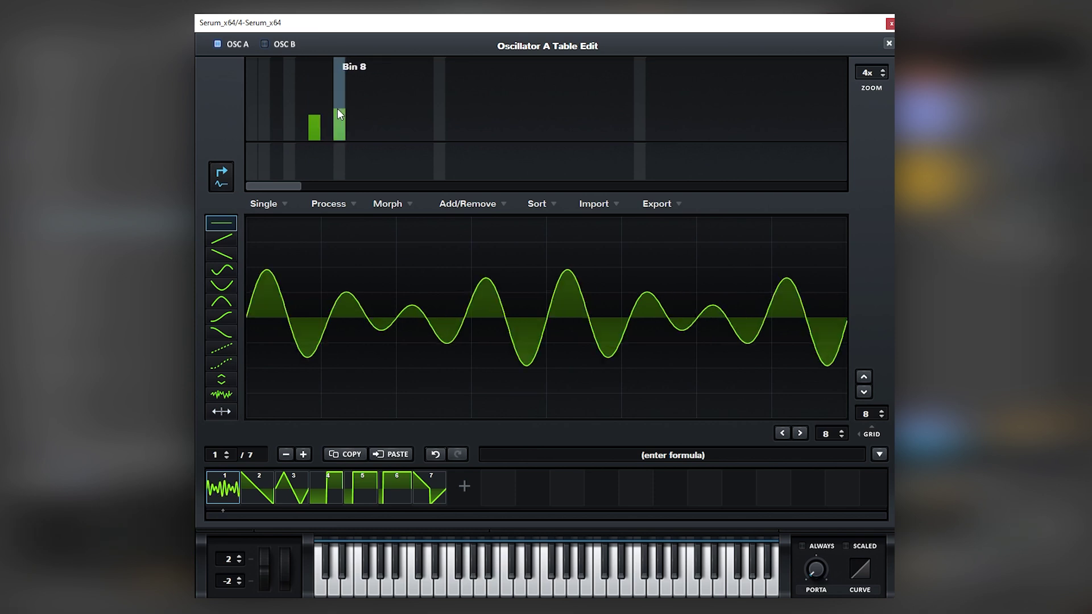
{"action": "left_click", "coordinate": [389, 124]}
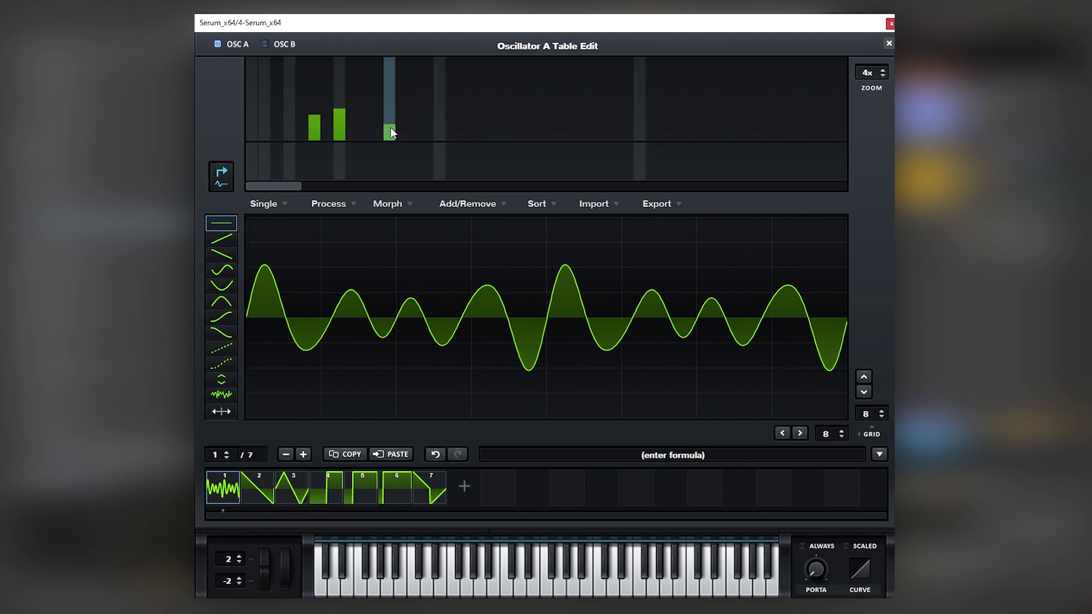
{"action": "left_click", "coordinate": [390, 128]}
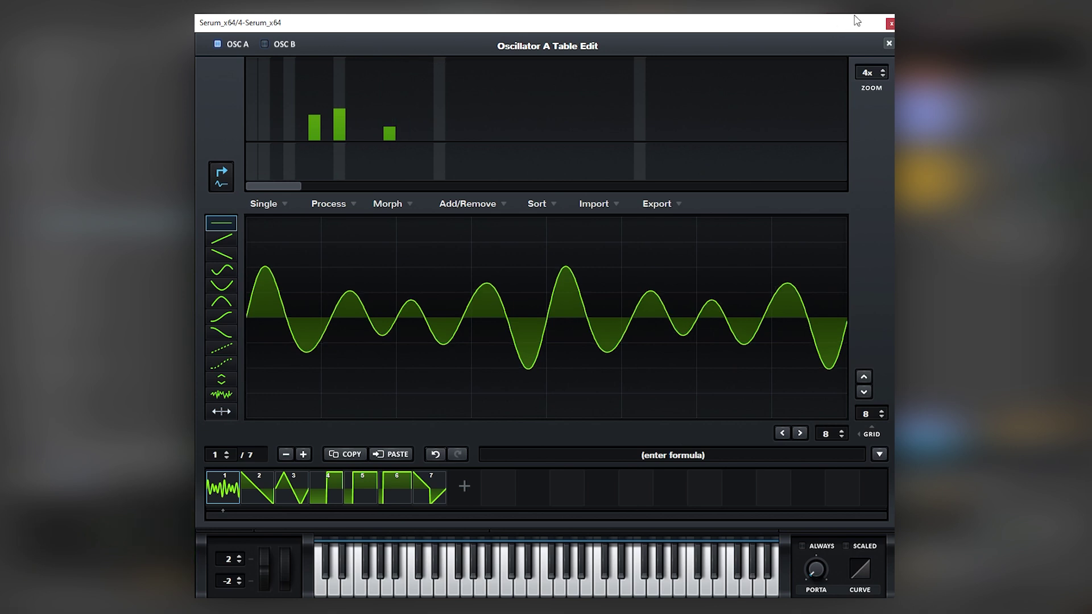
{"action": "left_click", "coordinate": [886, 43]}
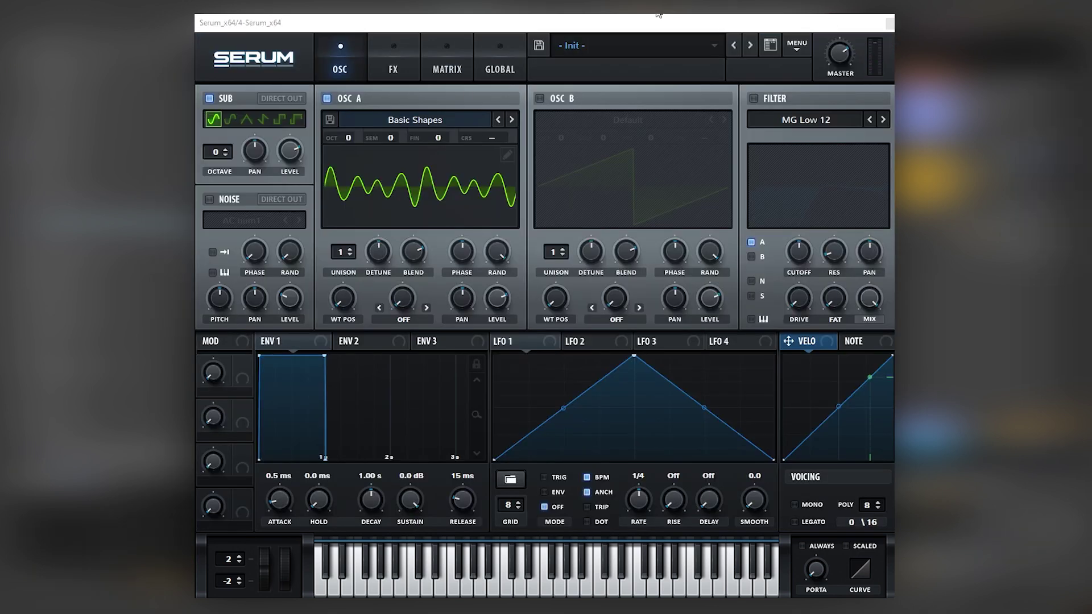
Step: Lower the sub oscillator's level, and enable oscillator B with the Basic Mini wavetable
{"action": "mouse_move", "coordinate": [288, 170]}
{"action": "left_click_drag", "start_coordinate": [285, 200], "coordinate": [279, 224]}
{"action": "left_click", "coordinate": [555, 100]}
{"action": "left_click", "coordinate": [568, 119]}
{"action": "mouse_move", "coordinate": [589, 163]}
{"action": "left_click", "coordinate": [685, 210]}
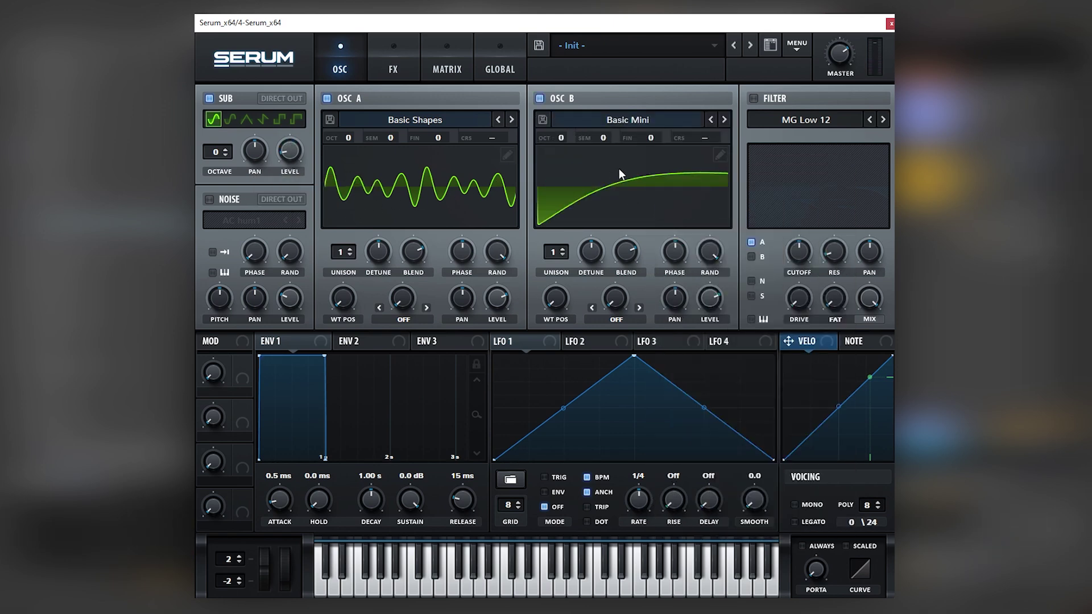
Step: Give oscillator B 16 unison voices, slightly less detune, and an octave of +1
{"action": "left_click_drag", "start_coordinate": [550, 254], "coordinate": [619, 94]}
{"action": "left_click_drag", "start_coordinate": [591, 251], "coordinate": [589, 256]}
{"action": "left_click_drag", "start_coordinate": [561, 135], "coordinate": [564, 122]}
Step: Enable the filter as High 24, route only oscillator B through it, and raise its cutoff slightly
{"action": "left_click", "coordinate": [771, 100]}
{"action": "left_click", "coordinate": [799, 120]}
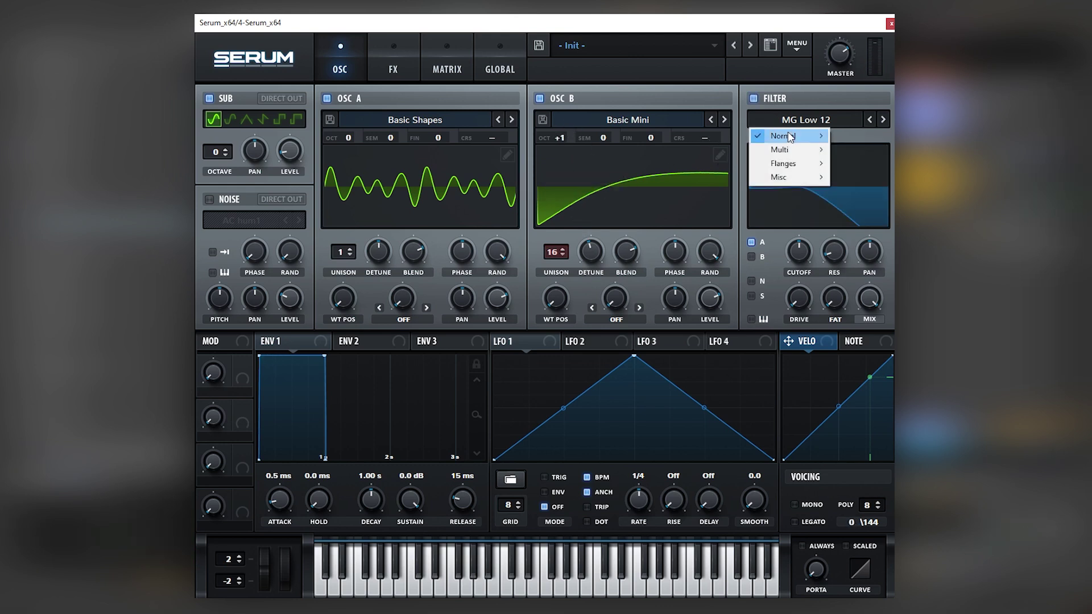
{"action": "mouse_move", "coordinate": [773, 135]}
{"action": "left_click", "coordinate": [863, 288]}
{"action": "left_click", "coordinate": [762, 242]}
{"action": "left_click", "coordinate": [761, 257]}
{"action": "left_click_drag", "start_coordinate": [800, 254], "coordinate": [802, 246]}
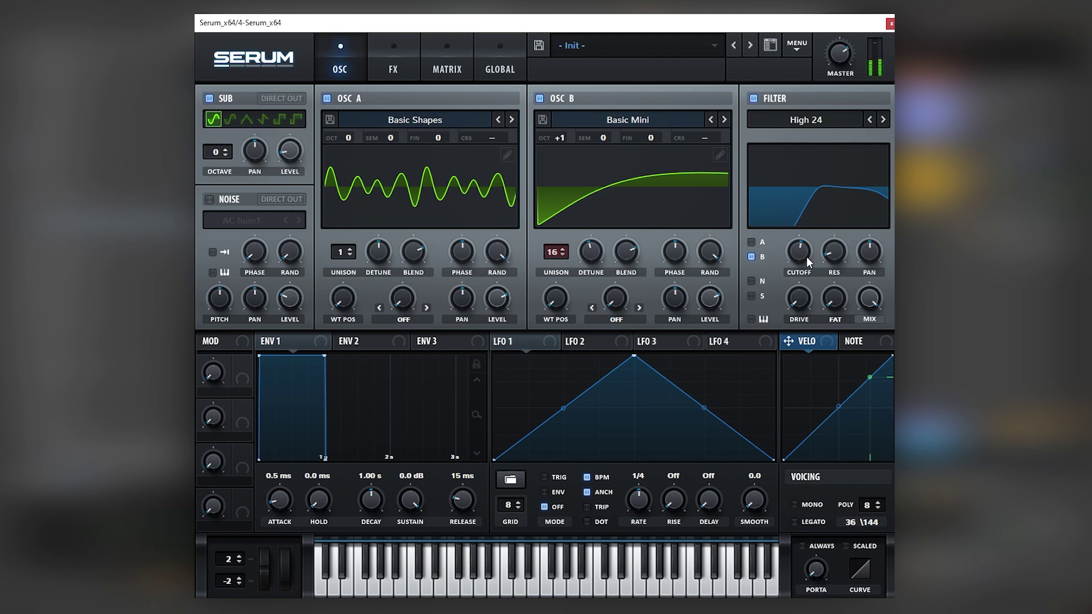
Step: Turn on mono voicing, and set envelope 1's attack to 82 ms and release to 446 ms
{"action": "left_click", "coordinate": [813, 503]}
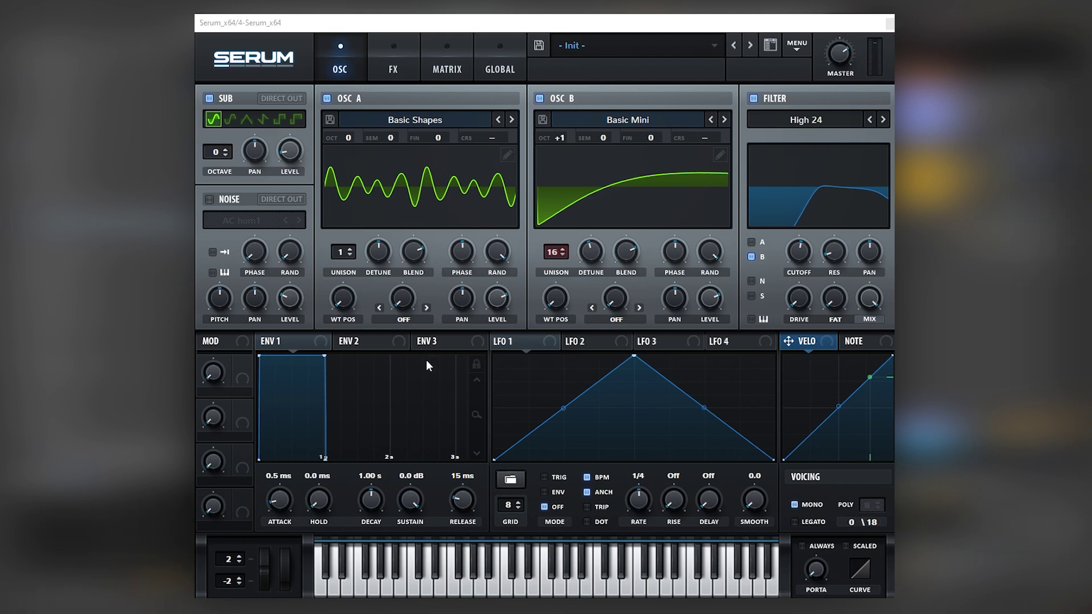
{"action": "left_click_drag", "start_coordinate": [274, 504], "coordinate": [282, 481]}
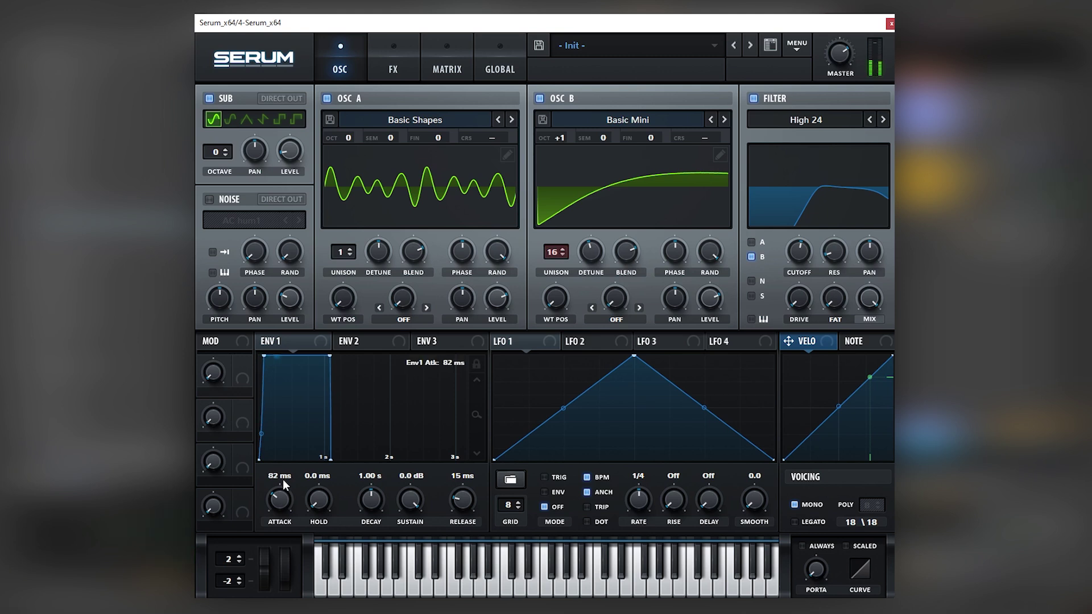
{"action": "mouse_move", "coordinate": [462, 480]}
{"action": "left_mouse_down"}
{"action": "mouse_move", "coordinate": [472, 471]}
{"action": "mouse_move", "coordinate": [462, 506]}
{"action": "mouse_move", "coordinate": [438, 503]}
{"action": "mouse_move", "coordinate": [454, 497]}
{"action": "left_mouse_up"}
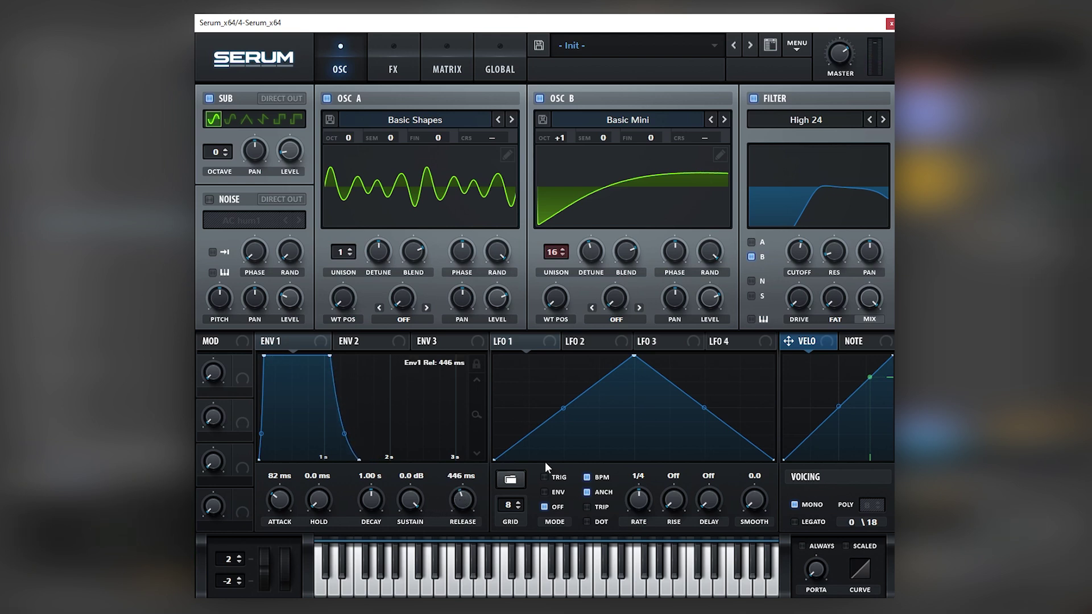
Step: Assign LFO 1 to the levels of oscillators A and B, and put the LFO in envelope mode
{"action": "left_click_drag", "start_coordinate": [497, 342], "coordinate": [496, 298]}
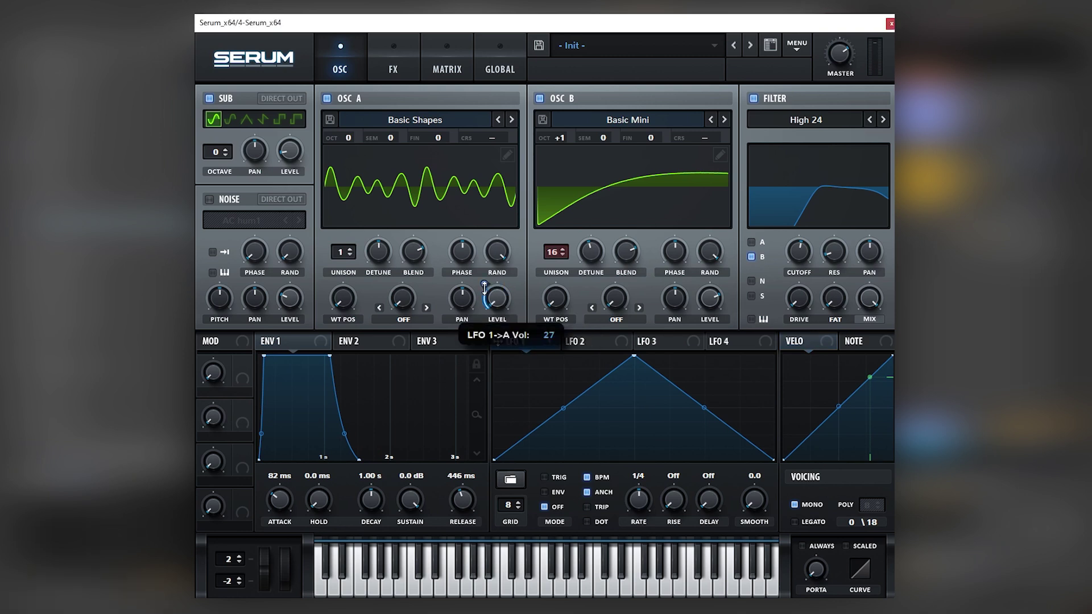
{"action": "left_click_drag", "start_coordinate": [533, 340], "coordinate": [709, 298]}
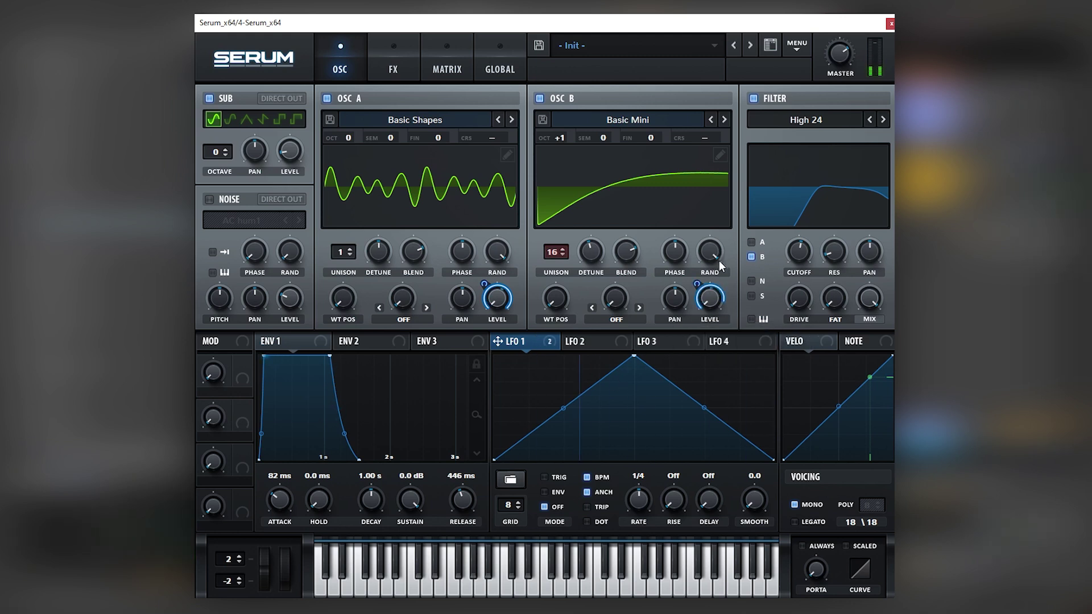
{"action": "left_click", "coordinate": [559, 493]}
Step: Reshape LFO 1 with an early peak, a fast convex rise and a long, gently sagging decay
{"action": "left_click_drag", "start_coordinate": [634, 357], "coordinate": [539, 357]}
{"action": "left_click_drag", "start_coordinate": [515, 406], "coordinate": [515, 386]}
{"action": "left_click_drag", "start_coordinate": [657, 408], "coordinate": [659, 414]}
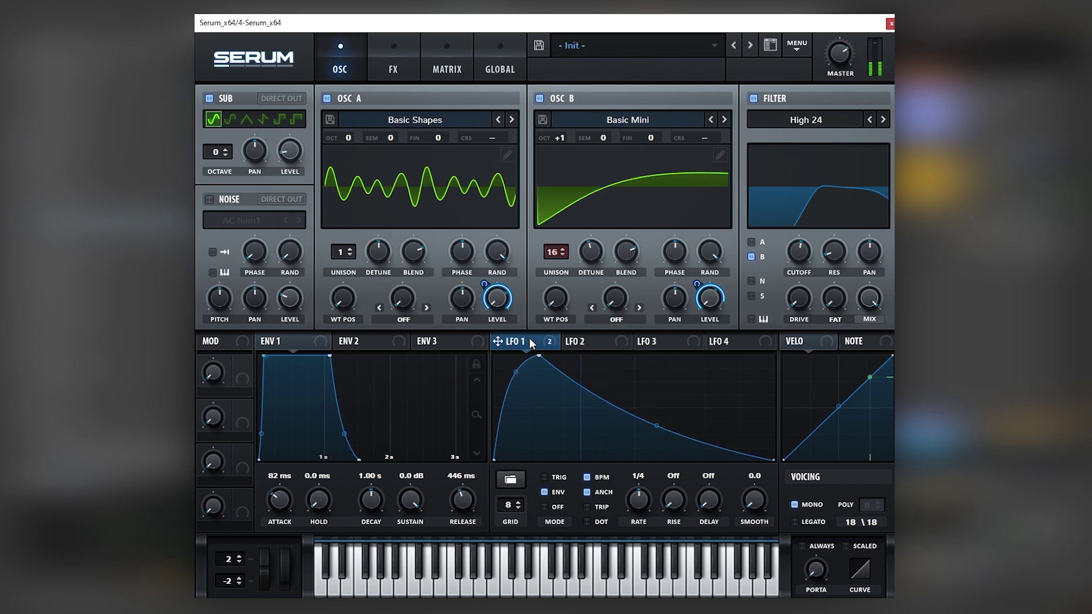
Step: Enable the Tube distortion as the first effect in the chain, and raise its drive to near maximum
{"action": "left_click", "coordinate": [392, 60]}
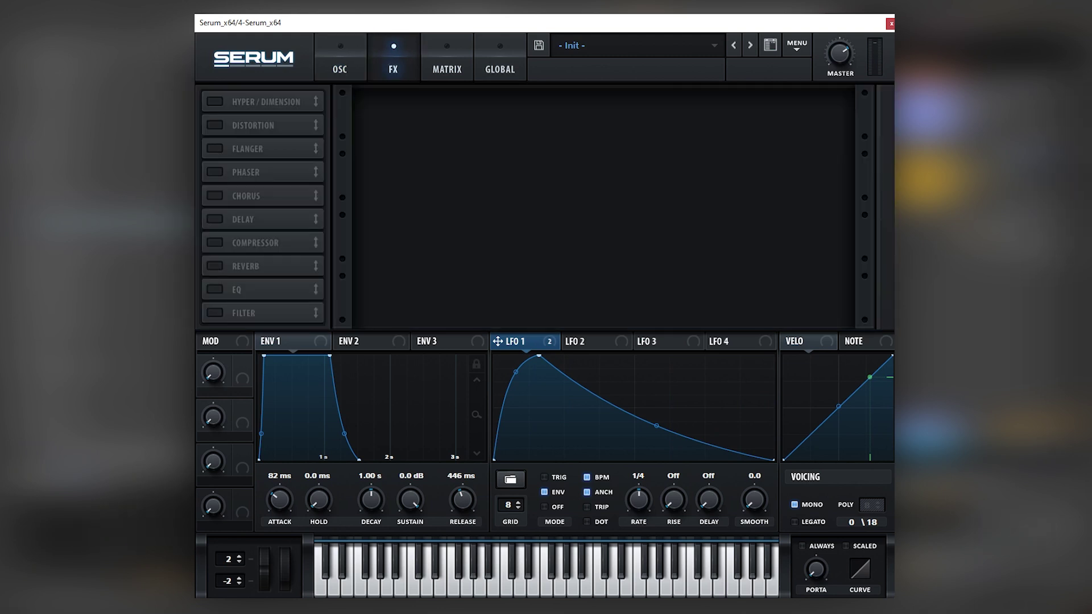
{"action": "left_click", "coordinate": [215, 124]}
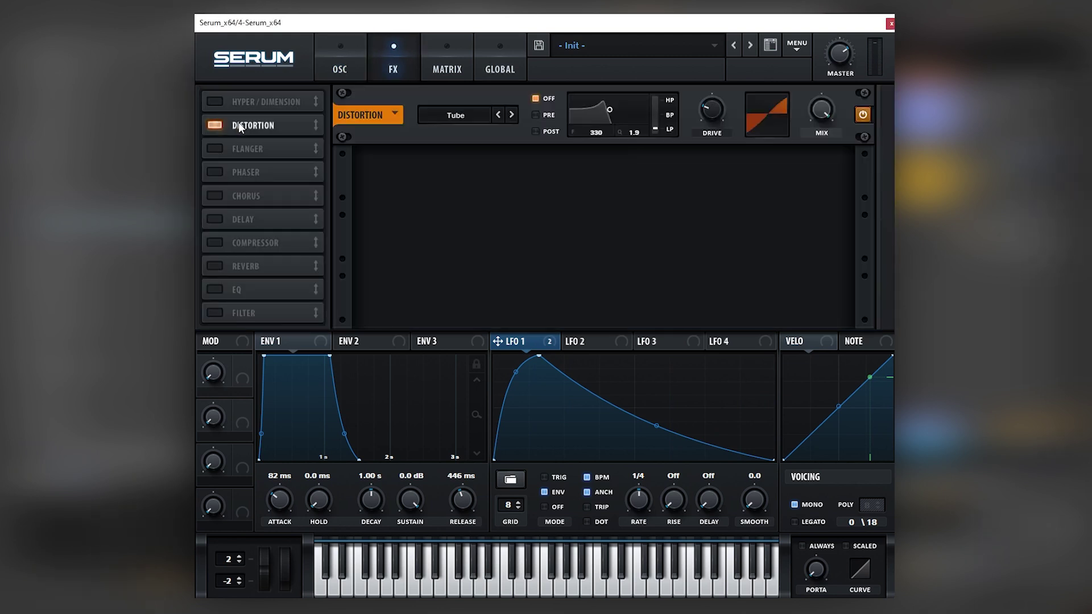
{"action": "left_click_drag", "start_coordinate": [738, 112], "coordinate": [758, 41]}
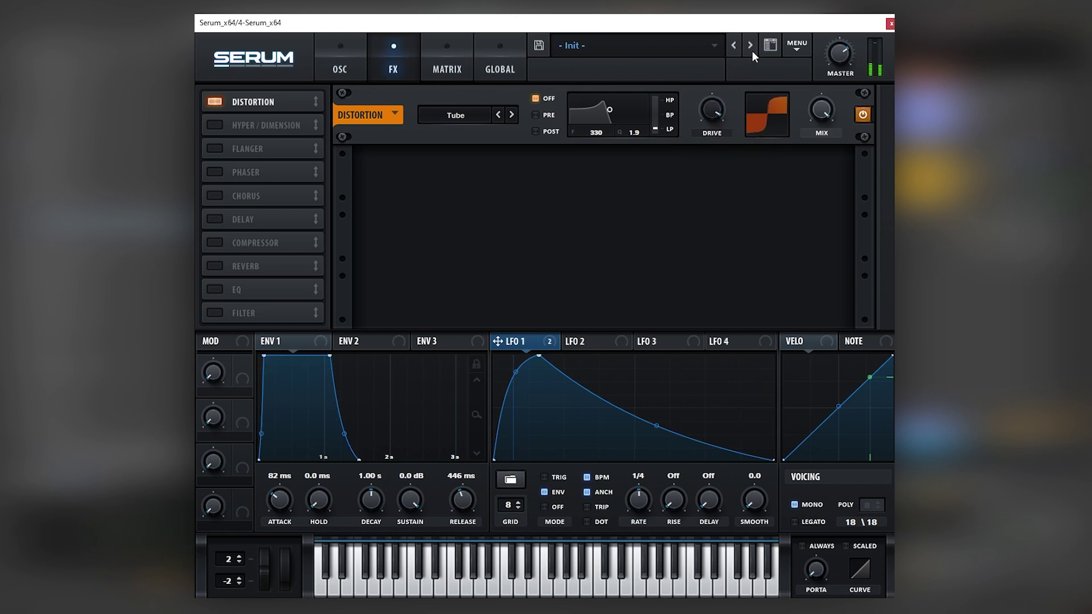
Step: Enable the chorus directly after the distortion, keep its filter as low-pass, and raise the filter frequency slightly
{"action": "left_click", "coordinate": [256, 196]}
{"action": "left_click_drag", "start_coordinate": [255, 196], "coordinate": [255, 120]}
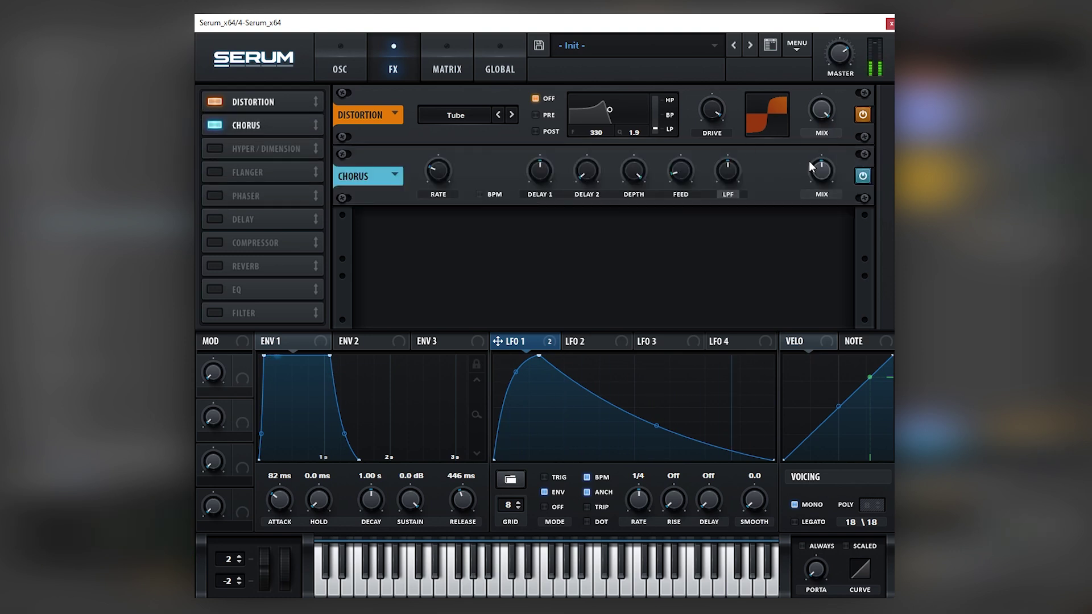
{"action": "left_click", "coordinate": [724, 194]}
{"action": "left_click", "coordinate": [726, 193]}
{"action": "left_click_drag", "start_coordinate": [732, 171], "coordinate": [740, 152]}
Step: Enable the compressor effect, and increase its gain and release
{"action": "left_click", "coordinate": [215, 244]}
{"action": "left_click_drag", "start_coordinate": [631, 236], "coordinate": [633, 197]}
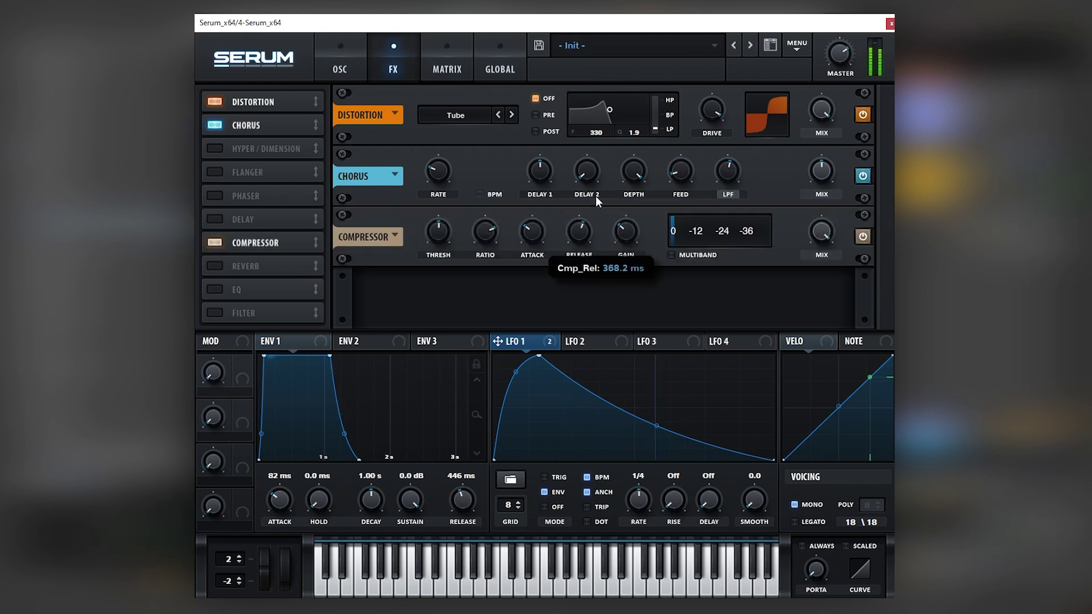
{"action": "mouse_move", "coordinate": [610, 227]}
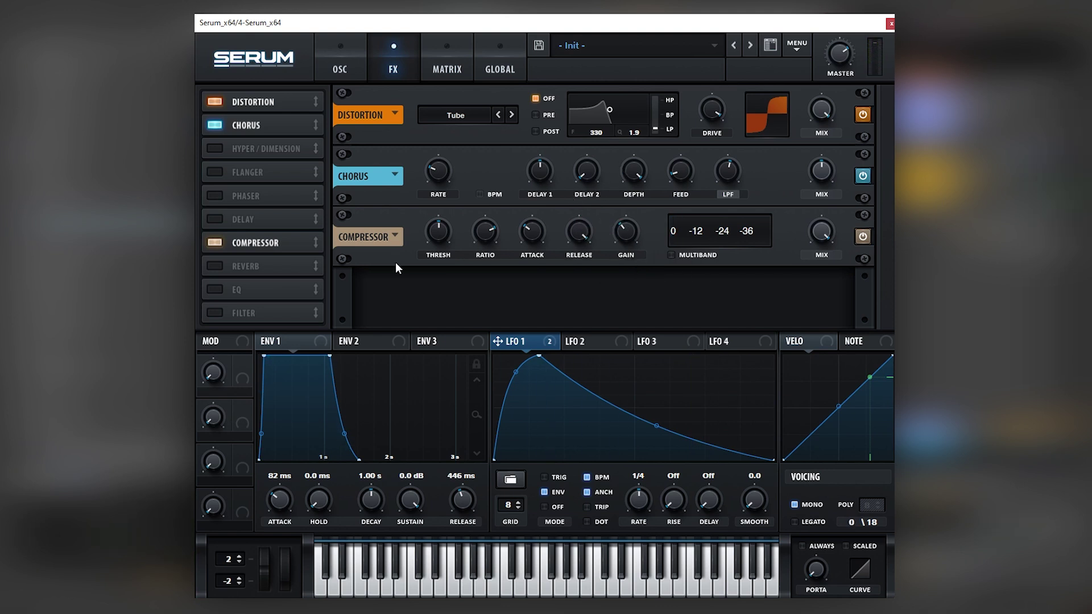
Step: Enable the filter effect after the compressor, modulate a lowered cutoff with LFO 1 by about 75, audition MG Low 12, and keep MG Low 6
{"action": "left_click", "coordinate": [239, 313]}
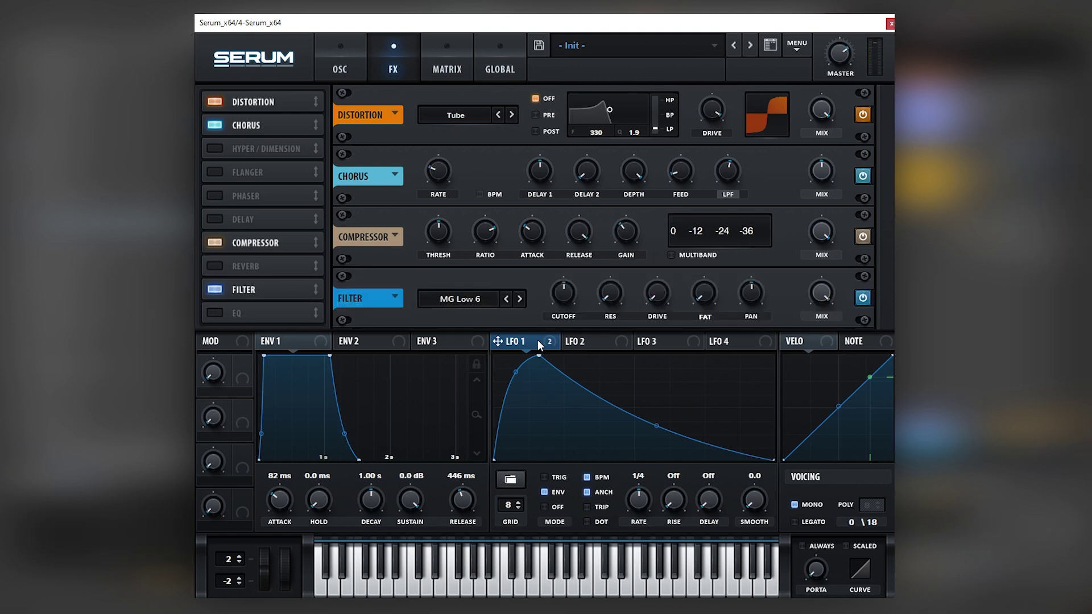
{"action": "left_click_drag", "start_coordinate": [560, 307], "coordinate": [561, 304]}
{"action": "mouse_move", "coordinate": [552, 323]}
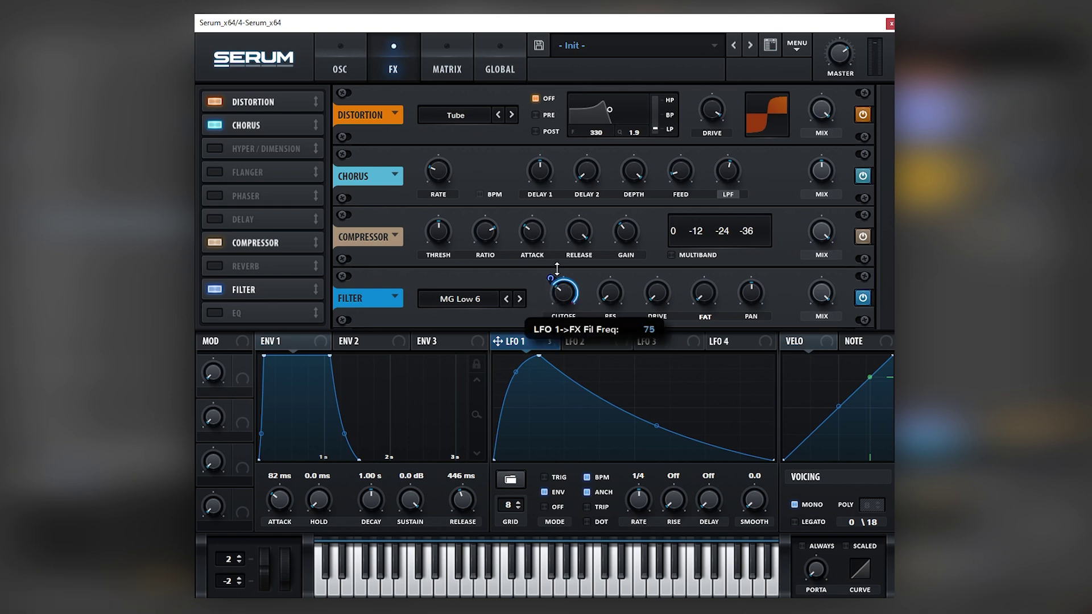
{"action": "double_click", "coordinate": [520, 299]}
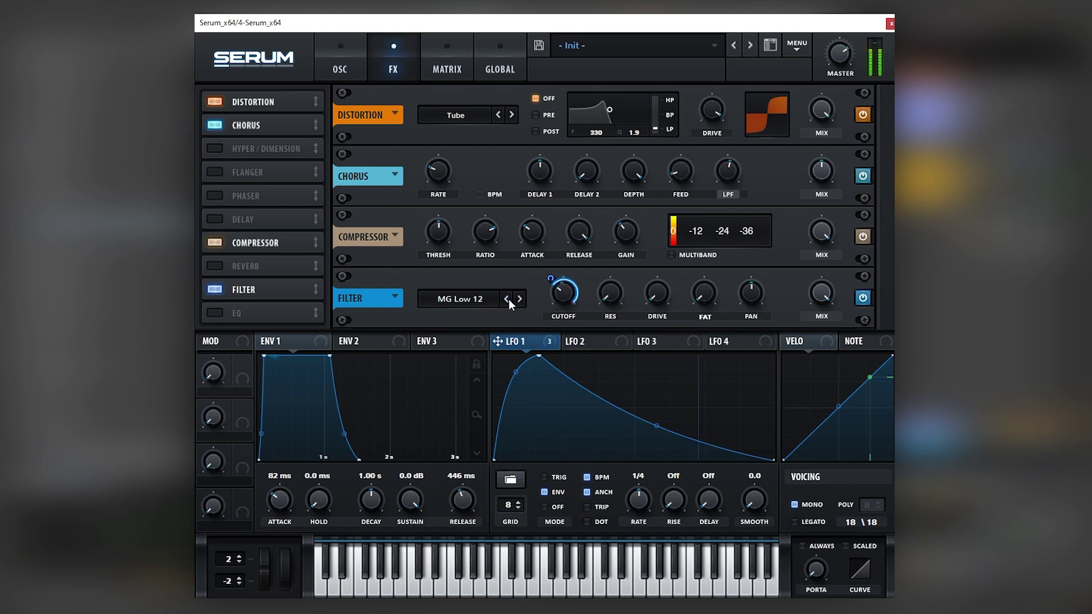
{"action": "double_click", "coordinate": [507, 299]}
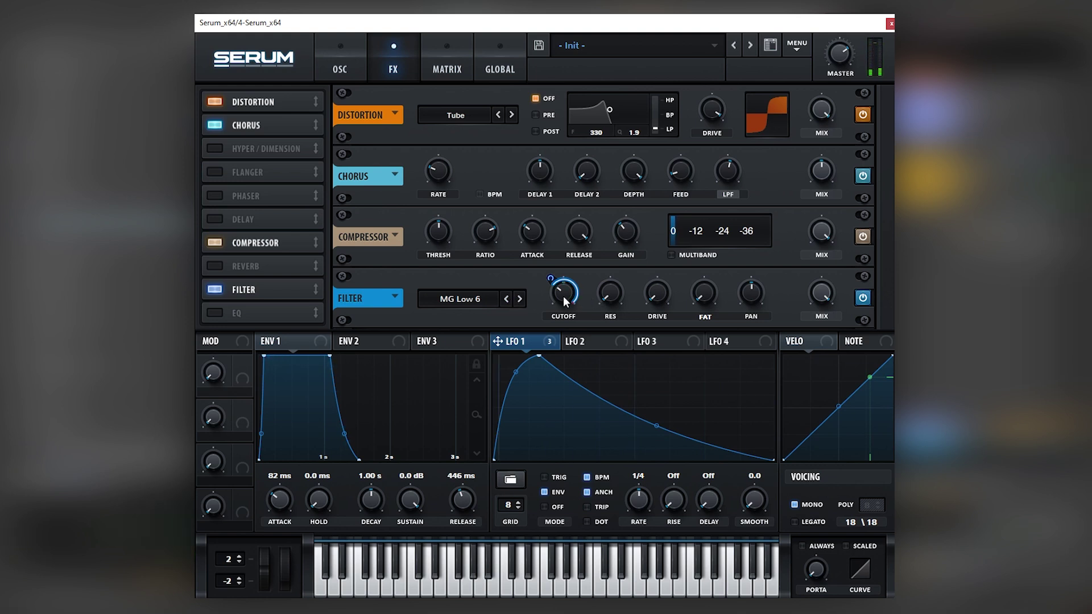
Step: Enable the Hall reverb after the filter effect, shorten its decay, and close the Serum window
{"action": "left_click", "coordinate": [249, 267]}
{"action": "left_click_drag", "start_coordinate": [250, 274], "coordinate": [653, 289]}
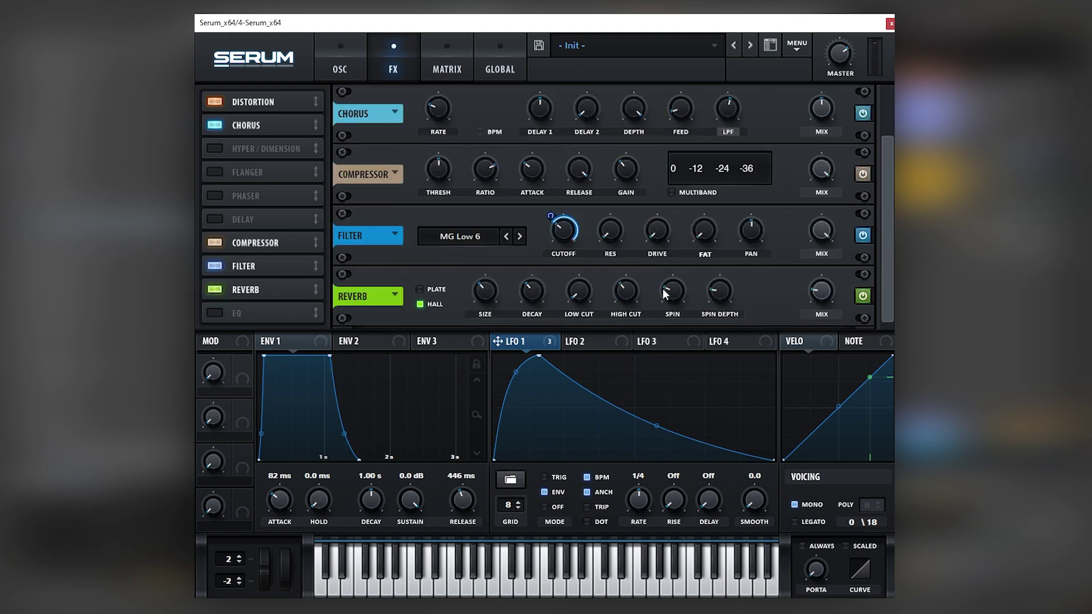
{"action": "left_click_drag", "start_coordinate": [533, 299], "coordinate": [527, 325]}
{"action": "left_click", "coordinate": [891, 25]}
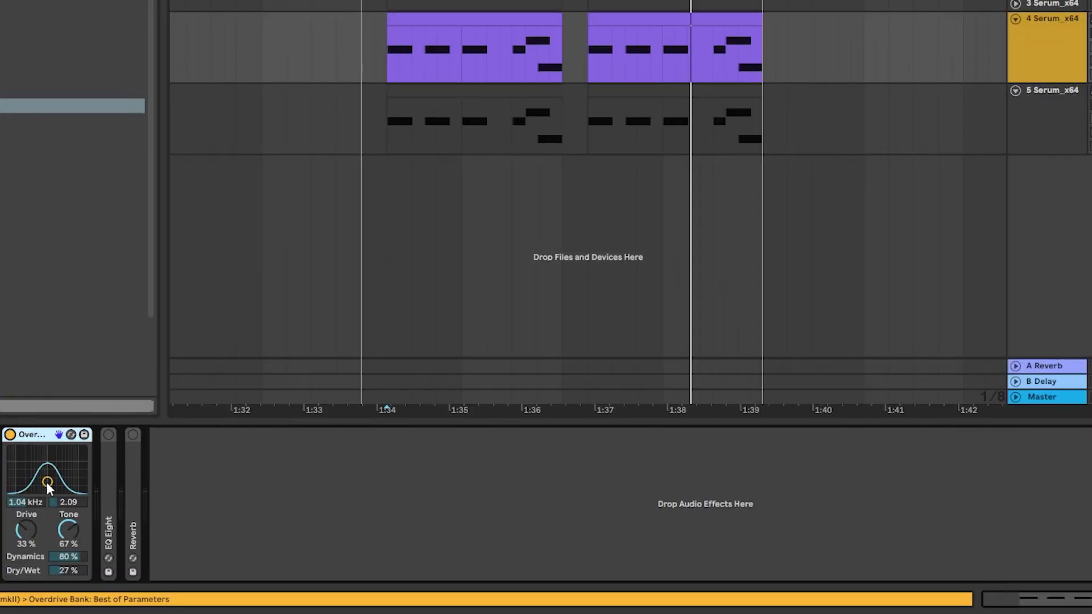
Step: Play track 4 in Ableton Live while turning on and expanding its EQ Eight and Reverb devices
{"action": "key", "text": "space"}
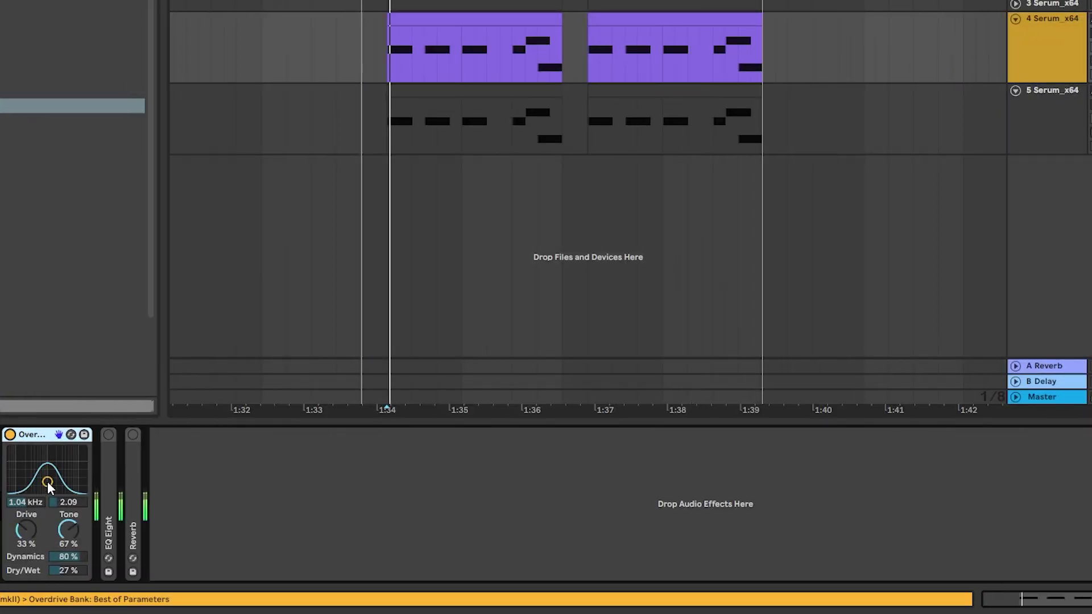
{"action": "double_click", "coordinate": [108, 475]}
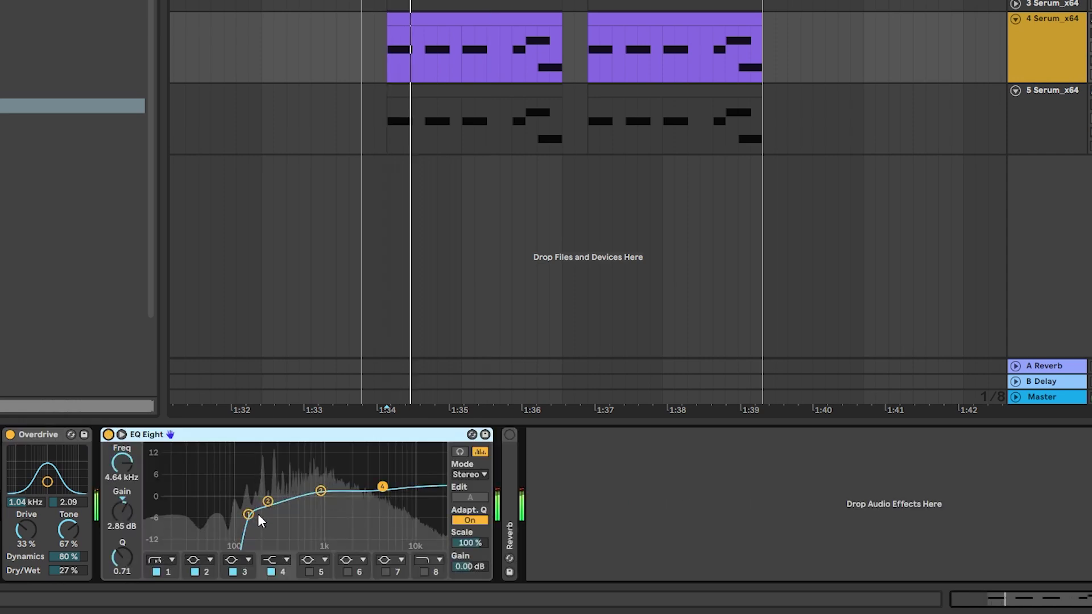
{"action": "left_click", "coordinate": [510, 480]}
{"action": "double_click", "coordinate": [511, 474]}
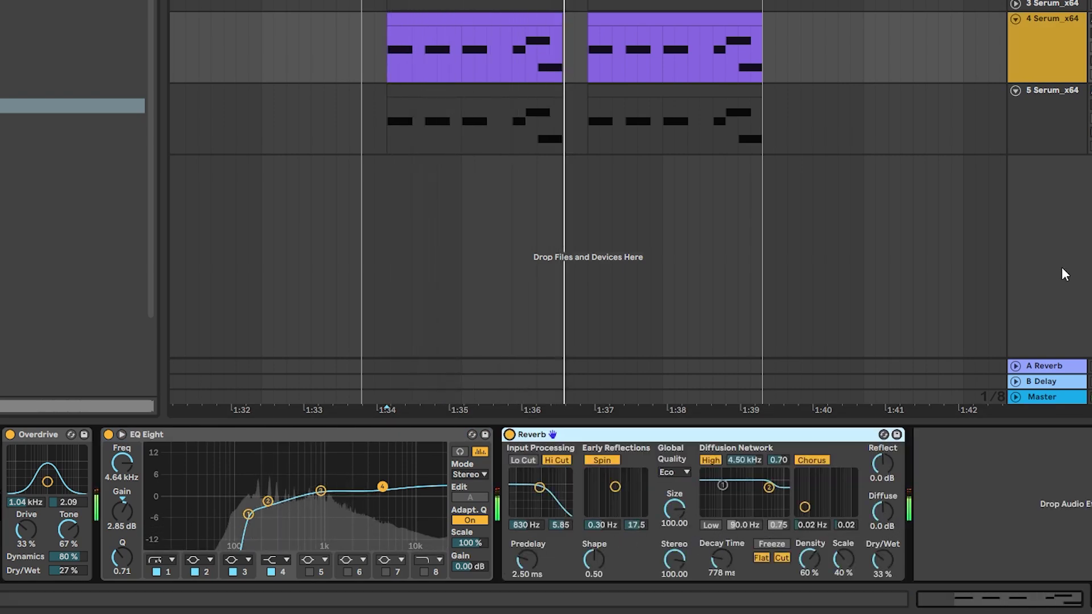
{"action": "left_click", "coordinate": [1078, 53]}
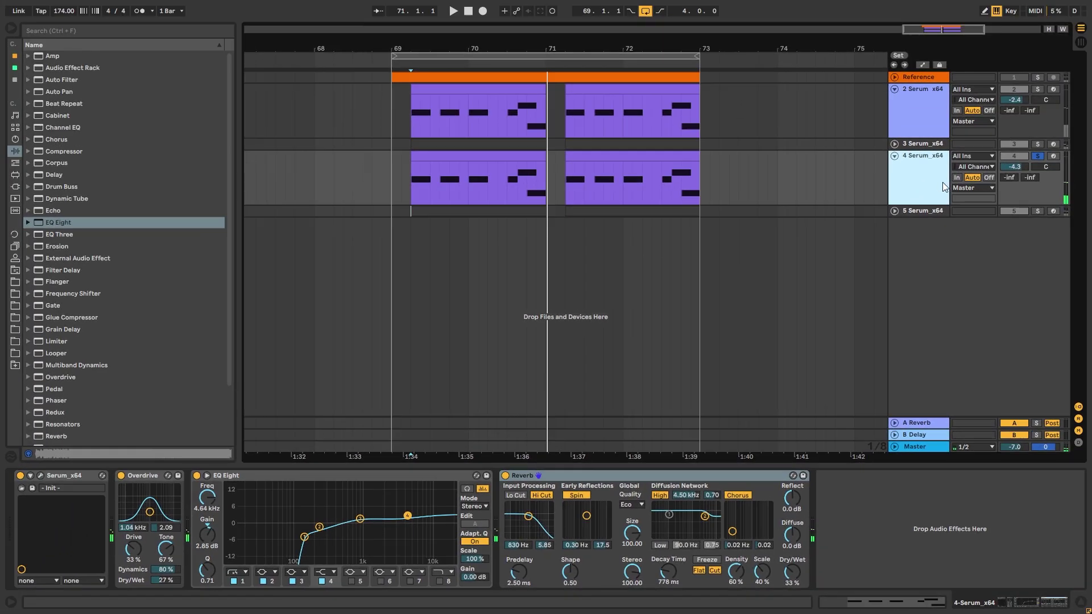
Step: Solo track 2 together with track 4, play both layers, and lower track 2's volume to about -7.8 dB
{"action": "left_click", "coordinate": [1040, 89]}
{"action": "key", "text": "space"}
{"action": "left_click_drag", "start_coordinate": [1014, 99], "coordinate": [1014, 123]}
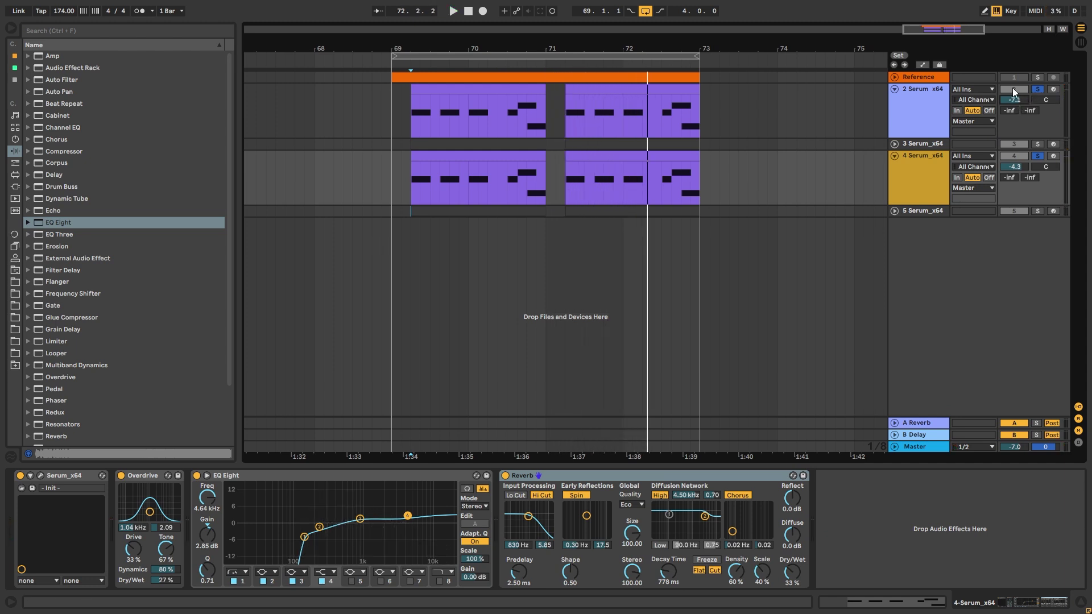
{"action": "key", "text": "space"}
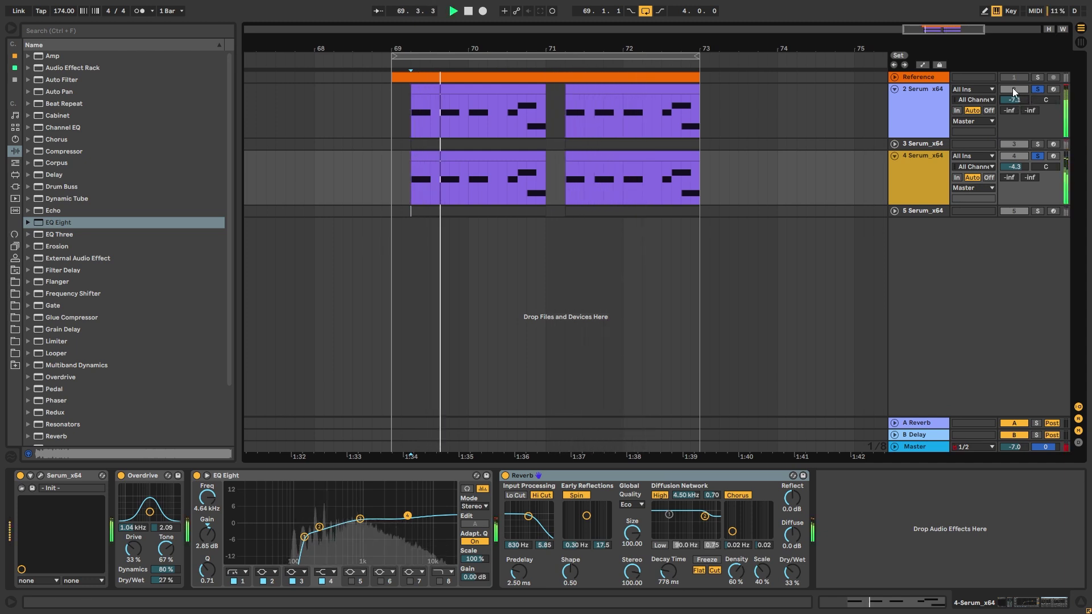
{"action": "left_click_drag", "start_coordinate": [1022, 101], "coordinate": [1021, 105]}
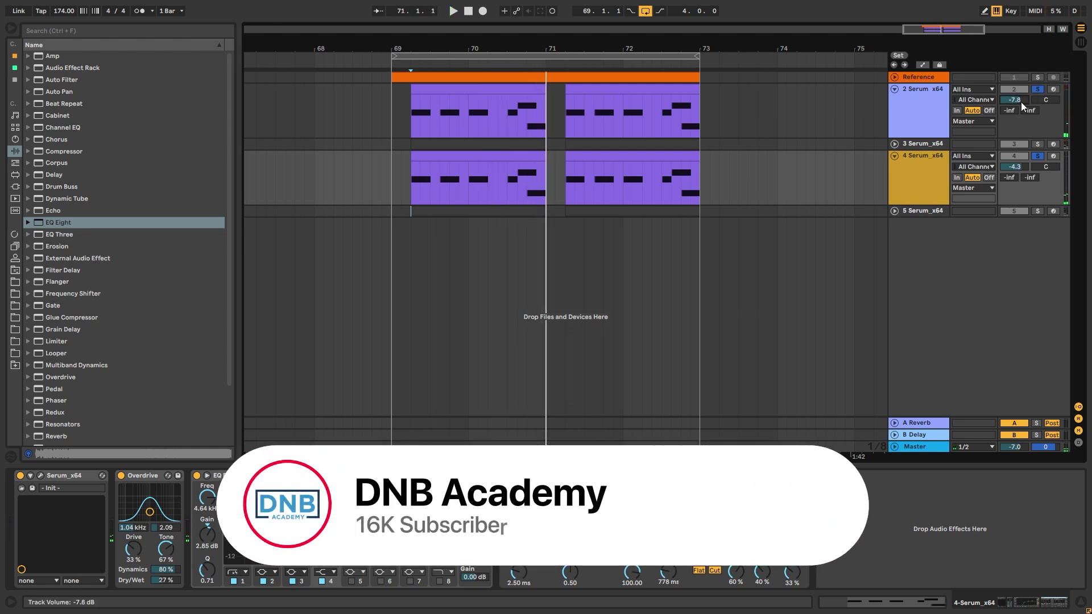